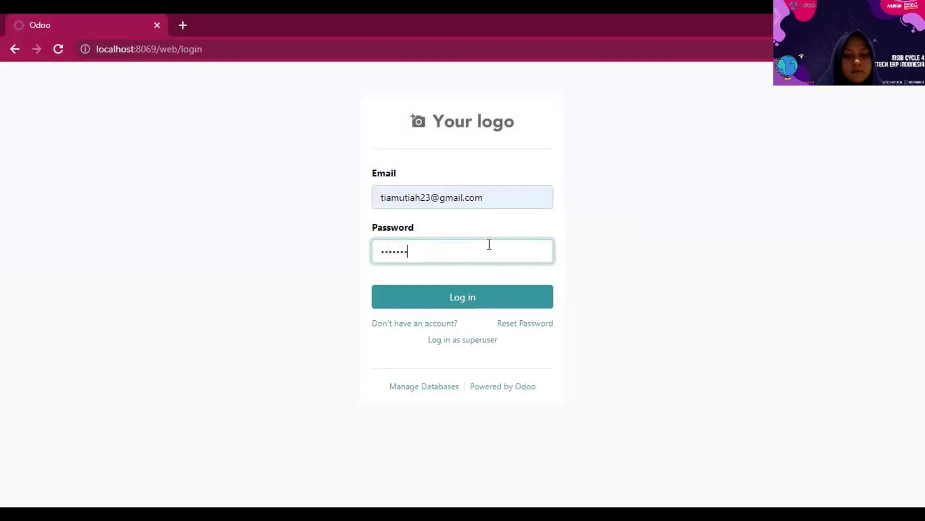
# - Enter the administrator password and log in to the Odoo database
pyautogui.write('••')
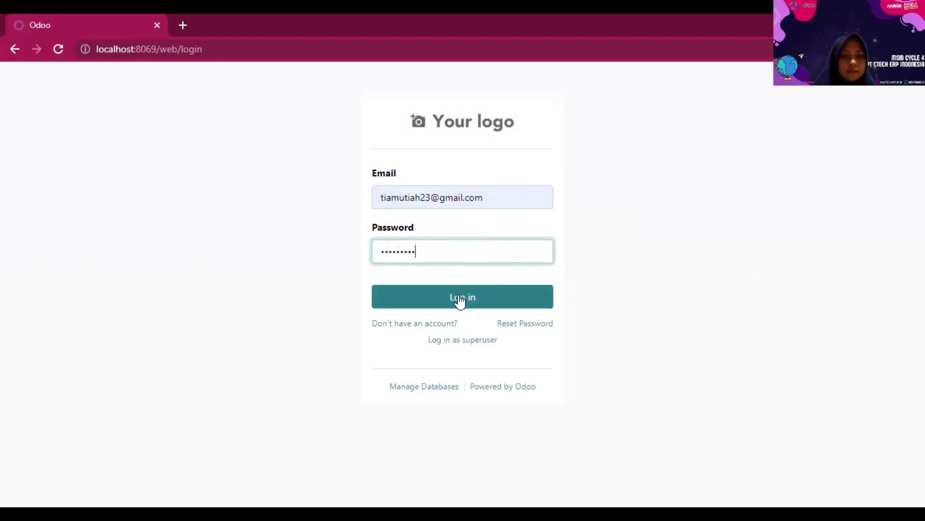
pyautogui.click(459, 299)
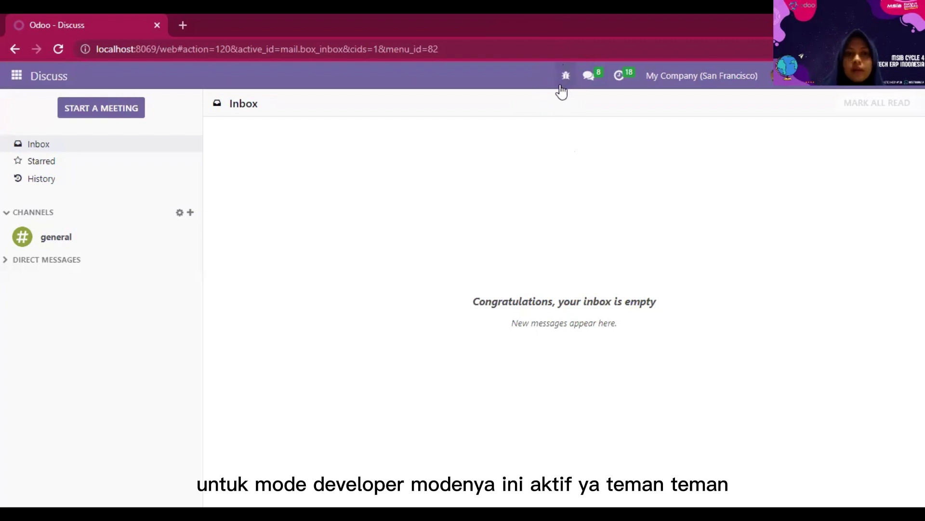
# - Go to Settings > Users & Companies > Users to list the three internal users
pyautogui.click(16, 79)
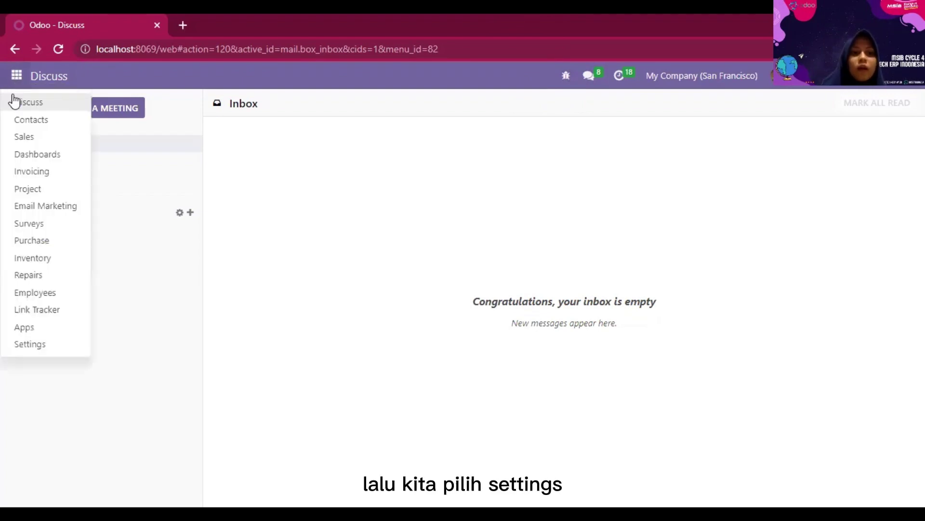
pyautogui.click(25, 344)
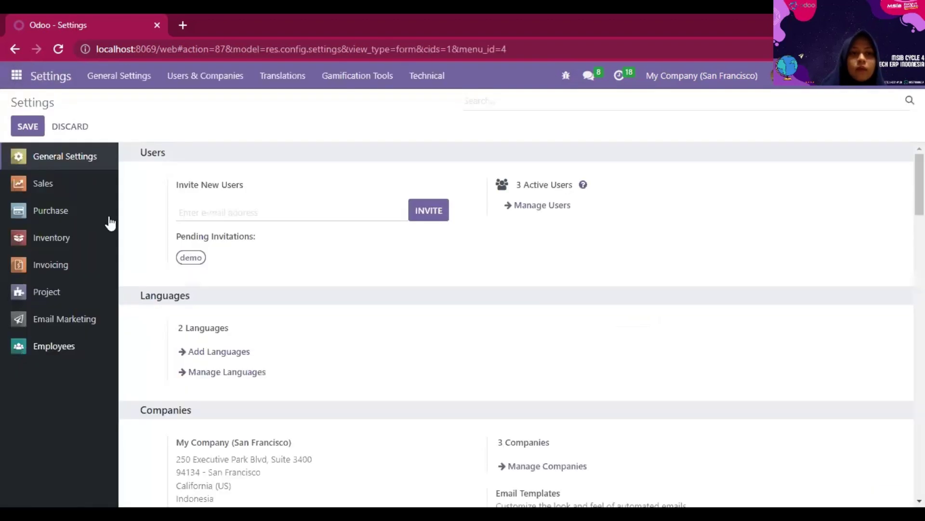
pyautogui.click(203, 90)
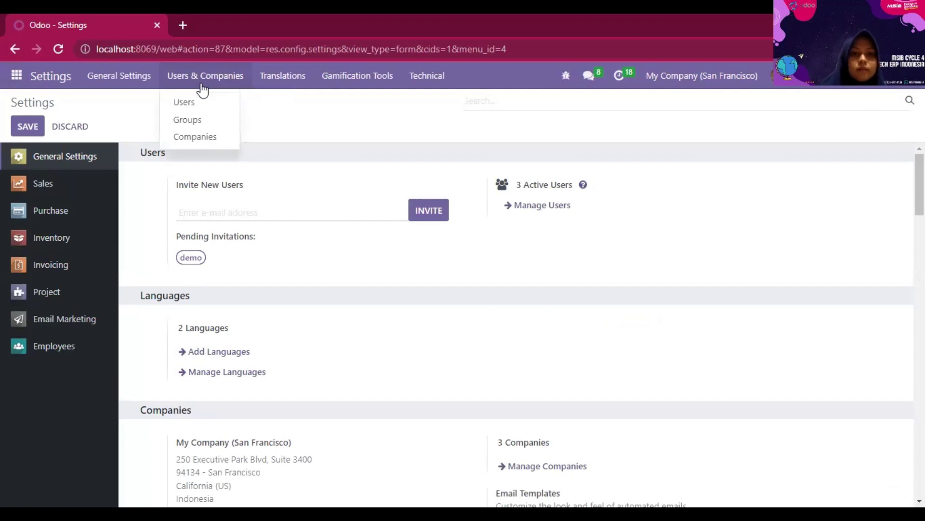
pyautogui.click(198, 99)
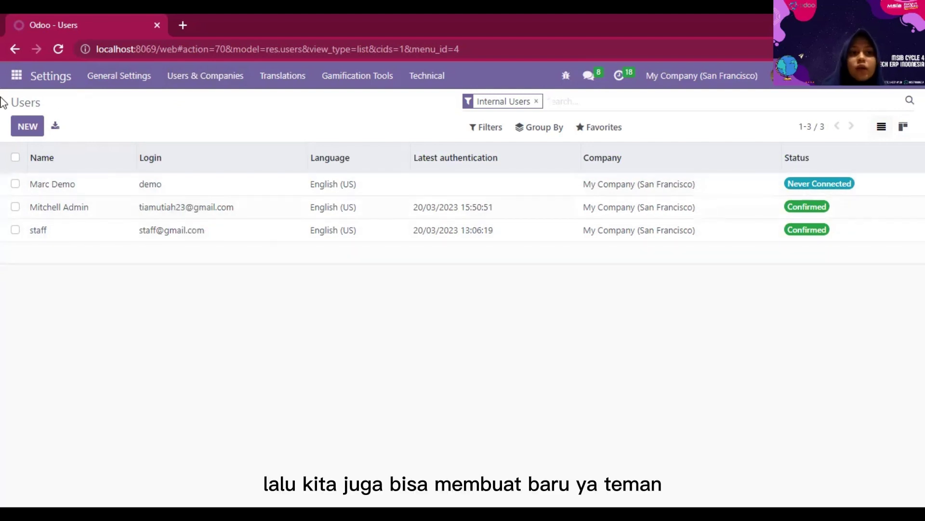
# - Create a new user, entering the staff member's name and e-mail address
pyautogui.click(19, 130)
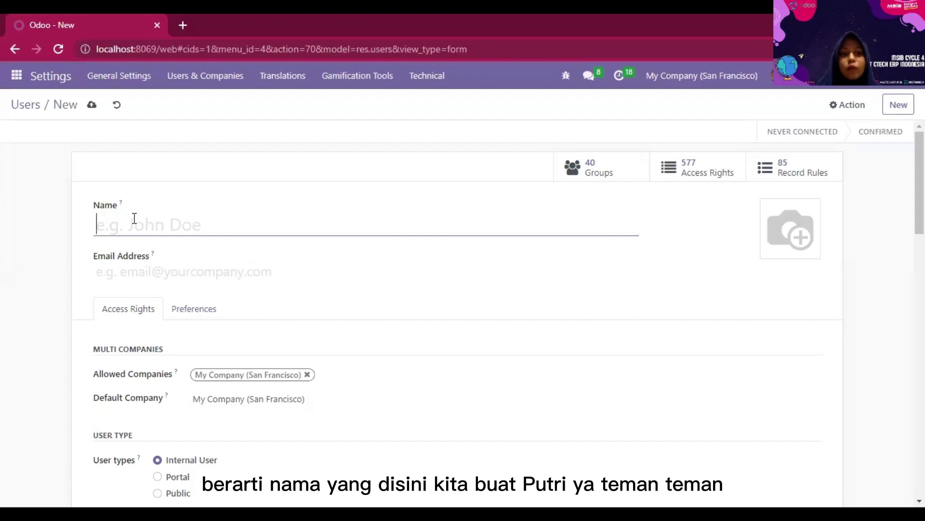
pyautogui.write('Putri')
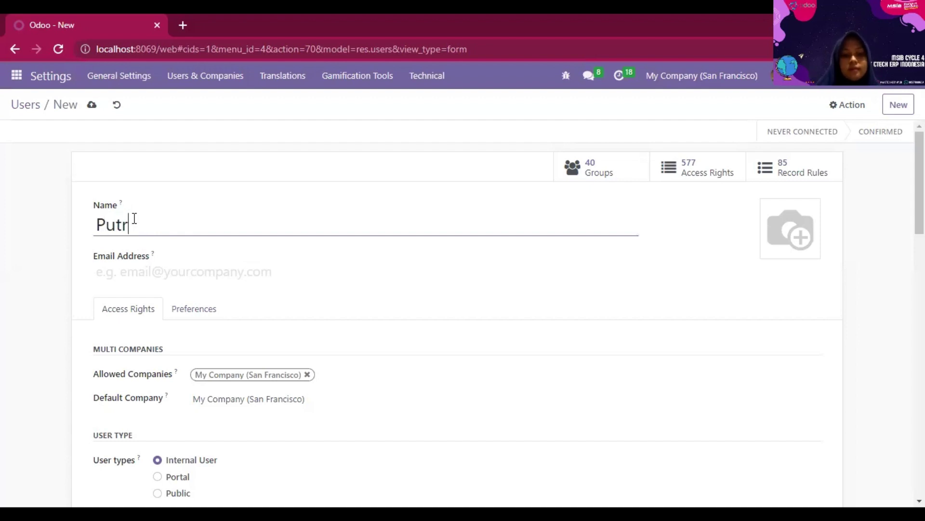
pyautogui.click(121, 261)
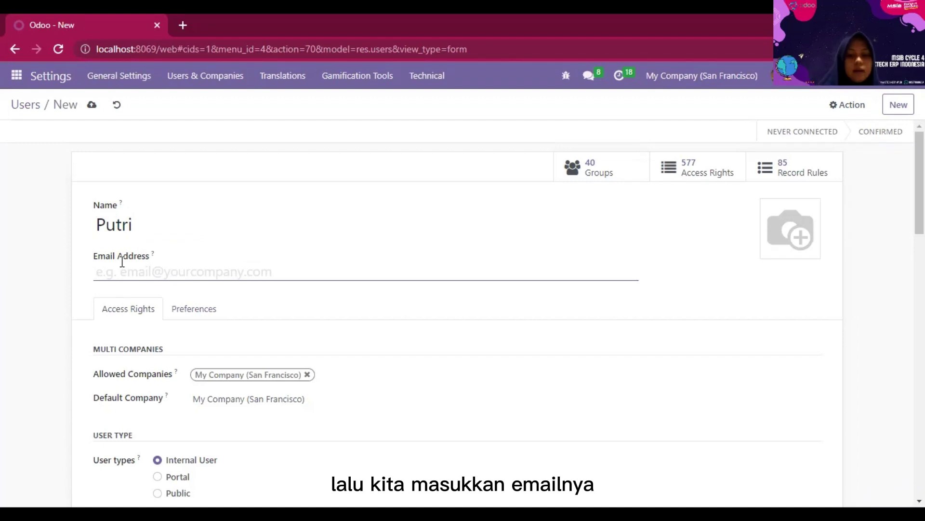
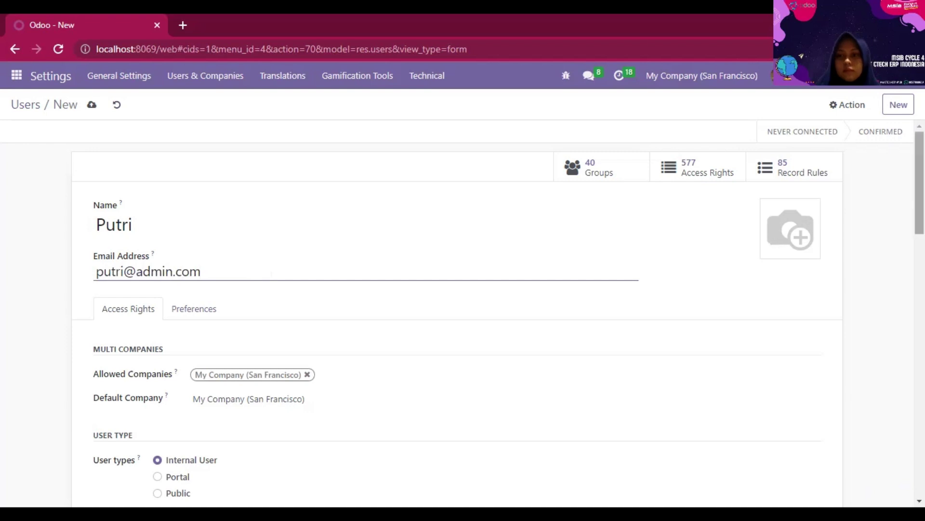
pyautogui.scroll(-1, 918, 192)
pyautogui.scroll(-4, 233, 182)
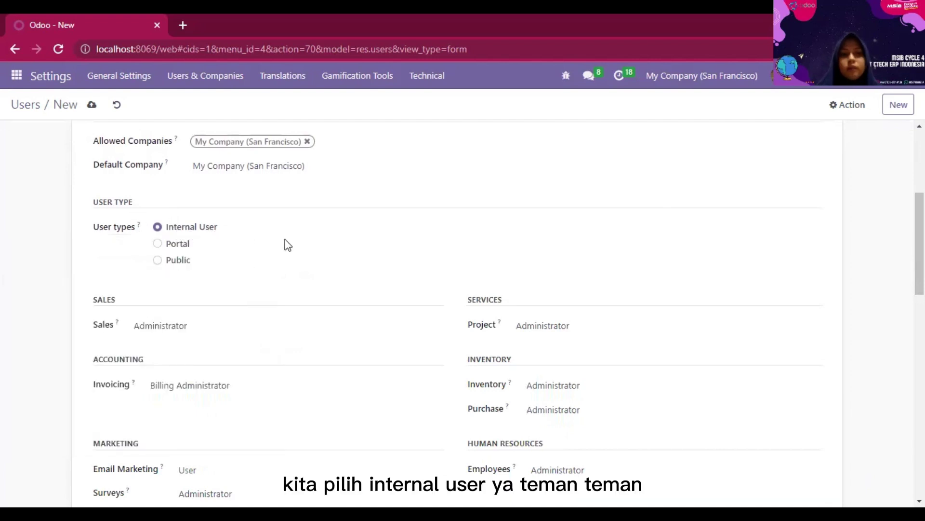
# - Clear the Sales, Project, Invoicing, Email Marketing, Surveys, Inventory and Employees access rights
pyautogui.click(135, 331)
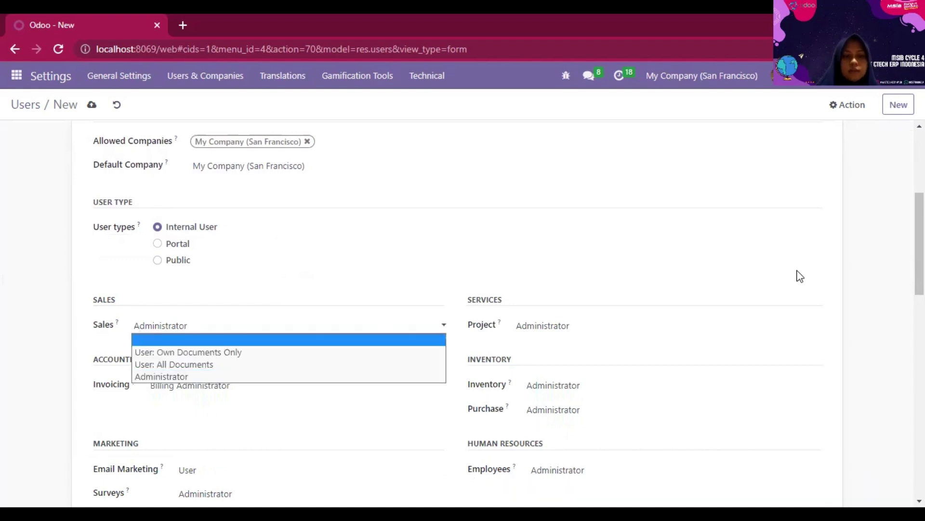
pyautogui.press('Return')
pyautogui.scroll(-3, 458, 313)
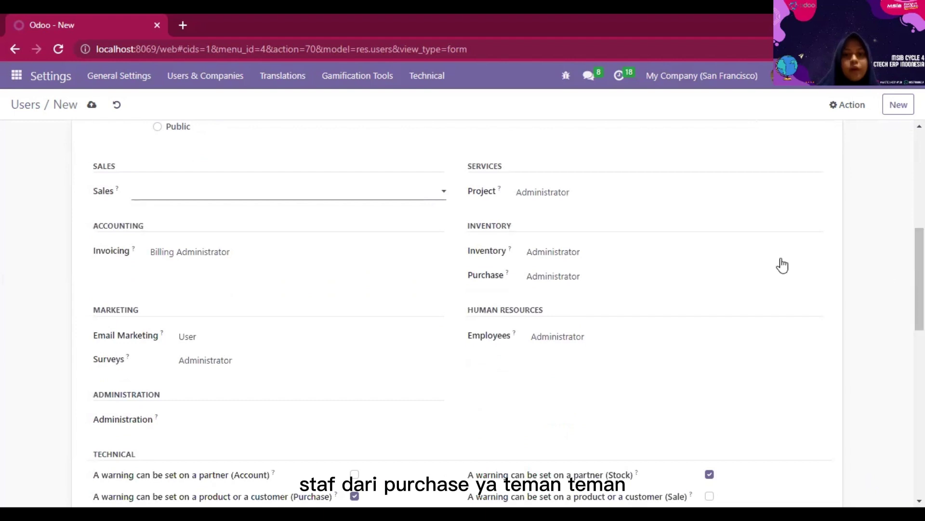
pyautogui.click(541, 198)
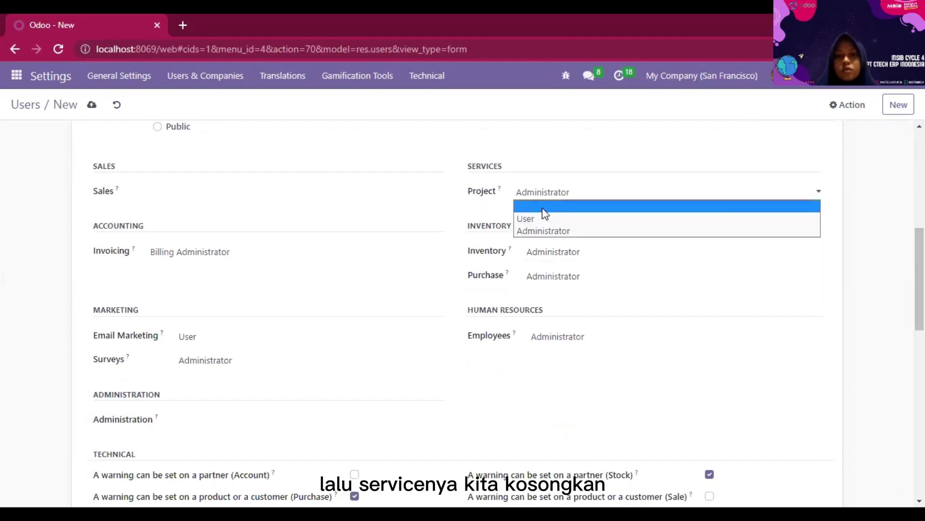
pyautogui.click(543, 207)
pyautogui.click(181, 264)
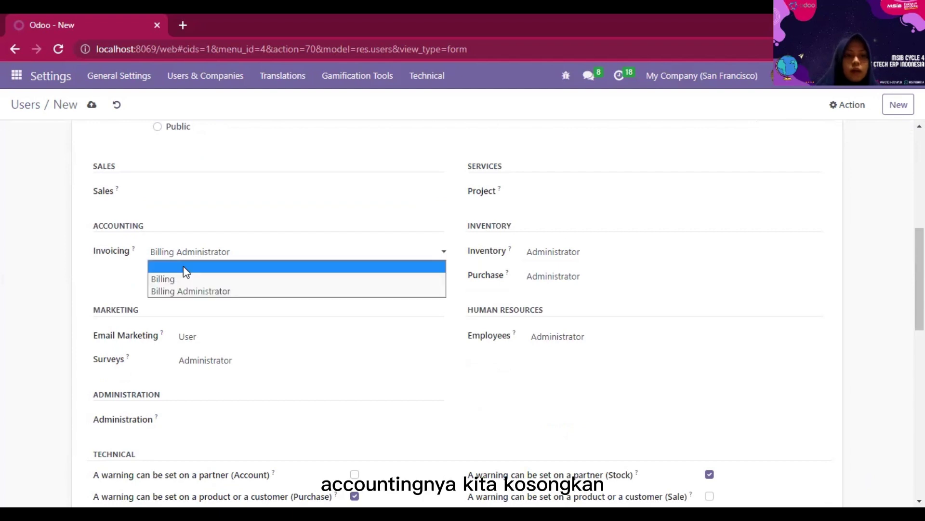
pyautogui.click(185, 267)
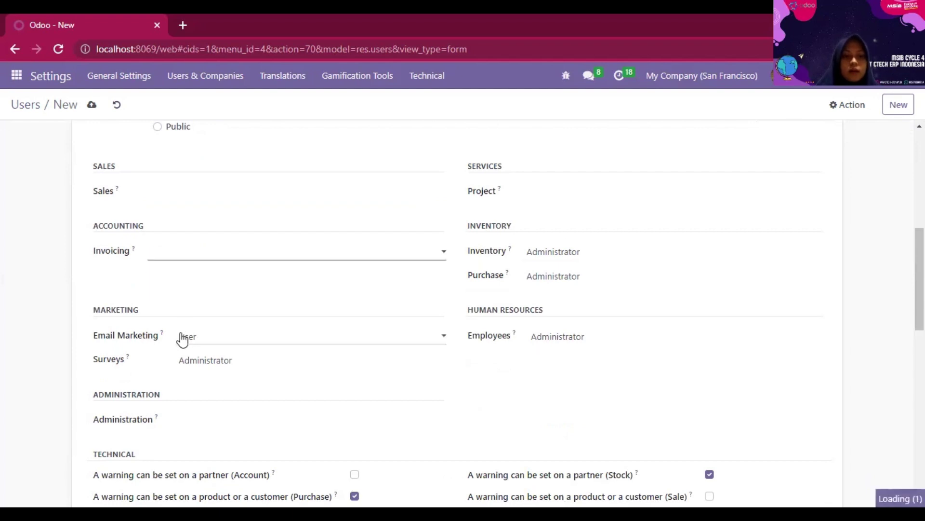
pyautogui.click(189, 343)
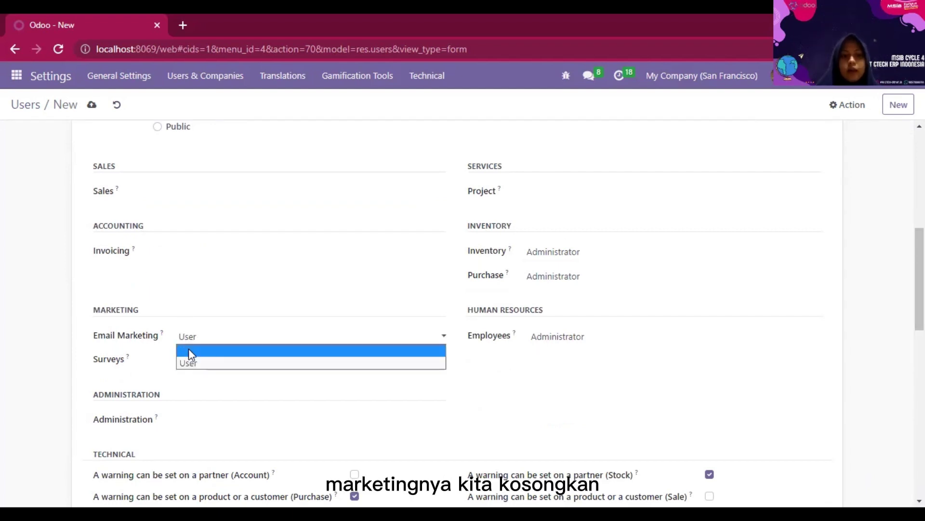
pyautogui.click(189, 351)
pyautogui.click(191, 362)
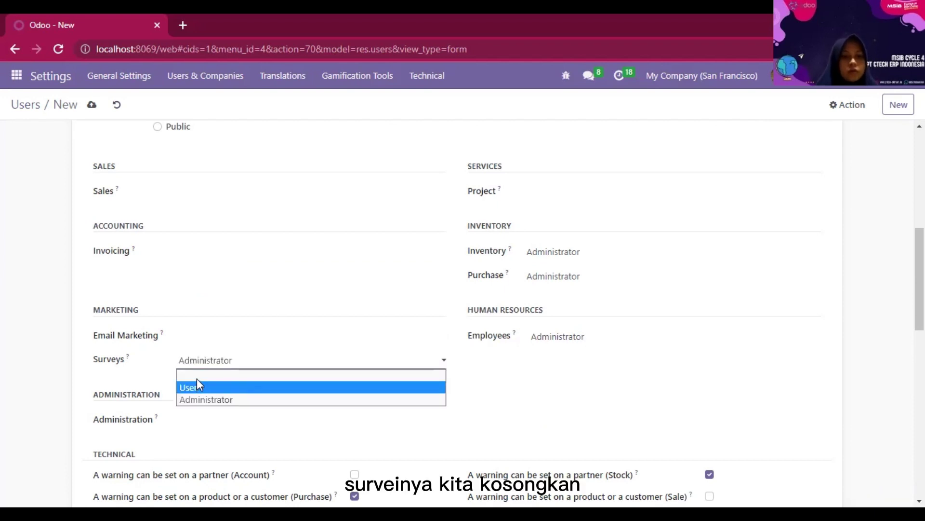
pyautogui.click(197, 374)
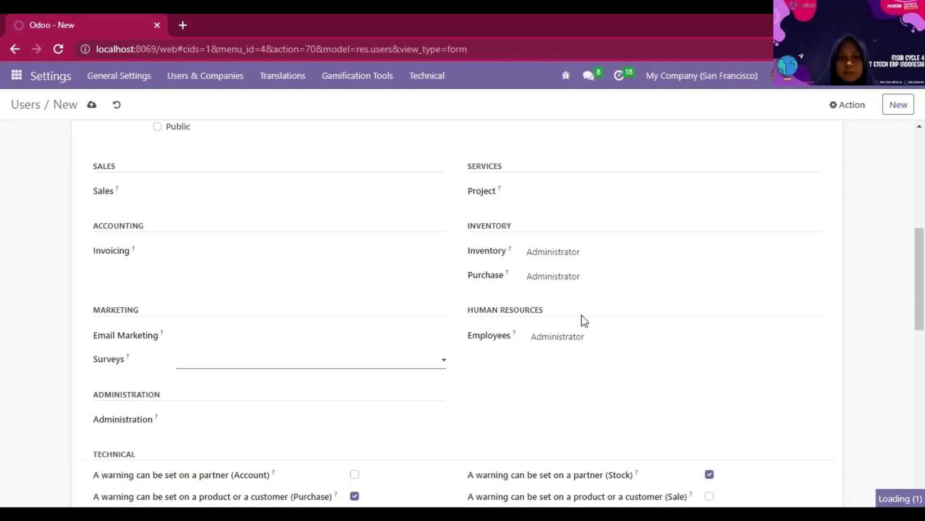
pyautogui.click(577, 256)
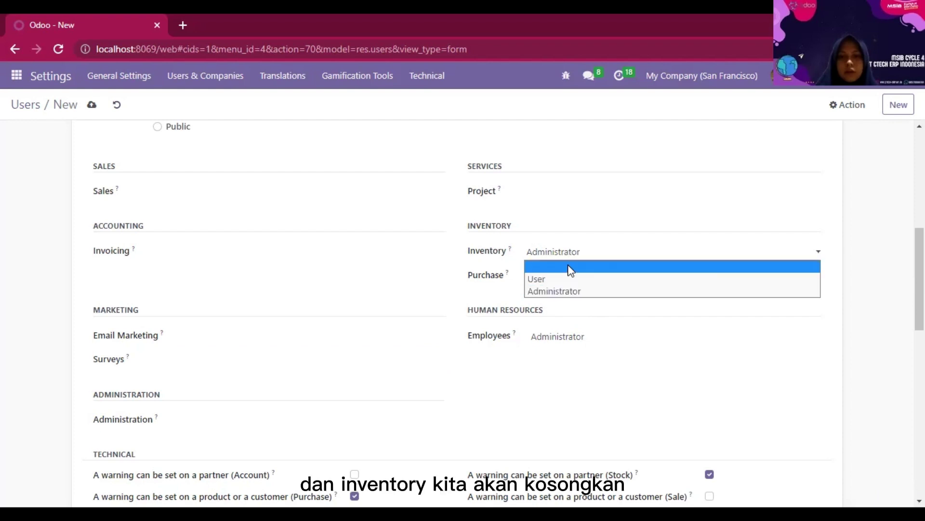
pyautogui.click(570, 268)
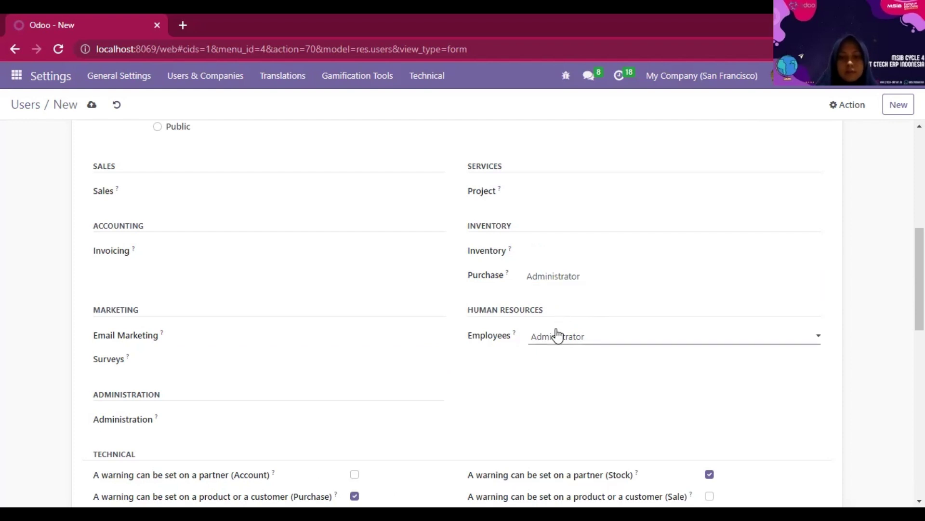
pyautogui.click(555, 346)
pyautogui.click(555, 348)
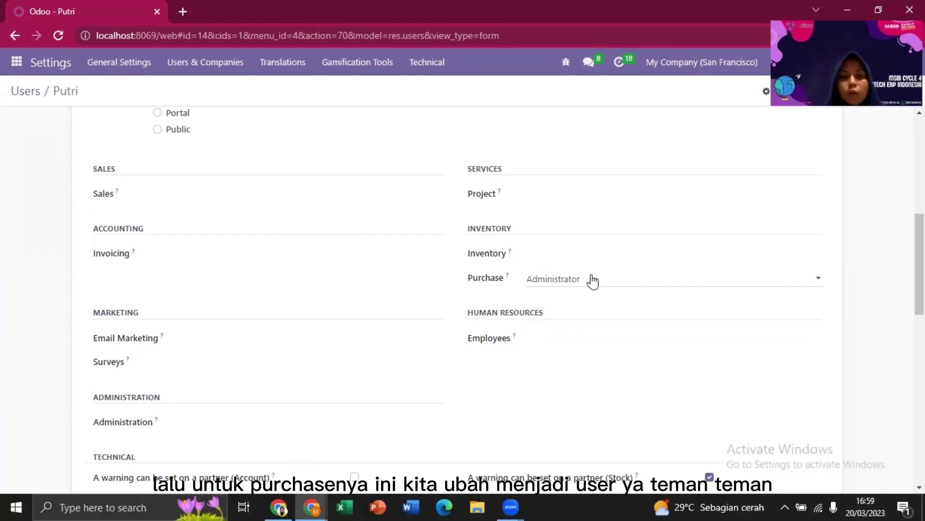
# - Grant the user Purchase rights and turn off the Contact Creation extra right
pyautogui.click(593, 280)
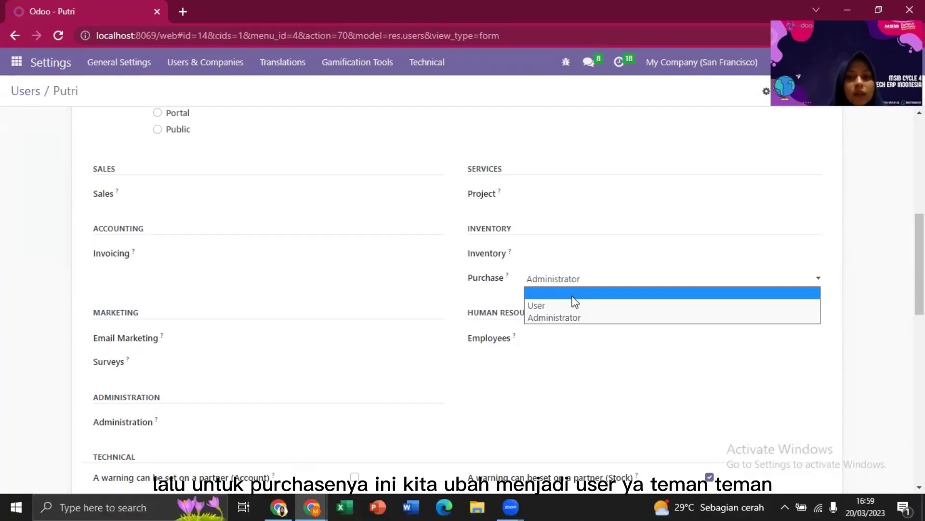
pyautogui.click(564, 305)
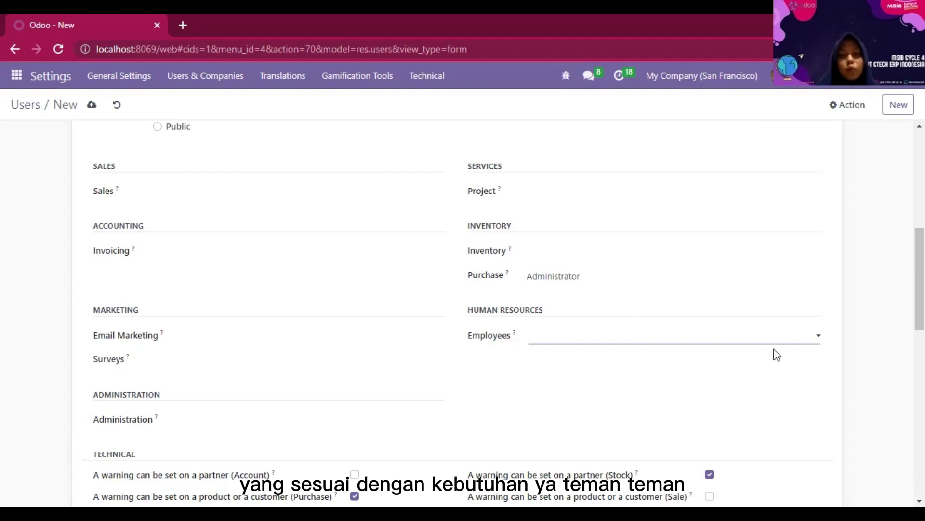
pyautogui.moveTo(919, 298); pyautogui.dragTo(920, 463)
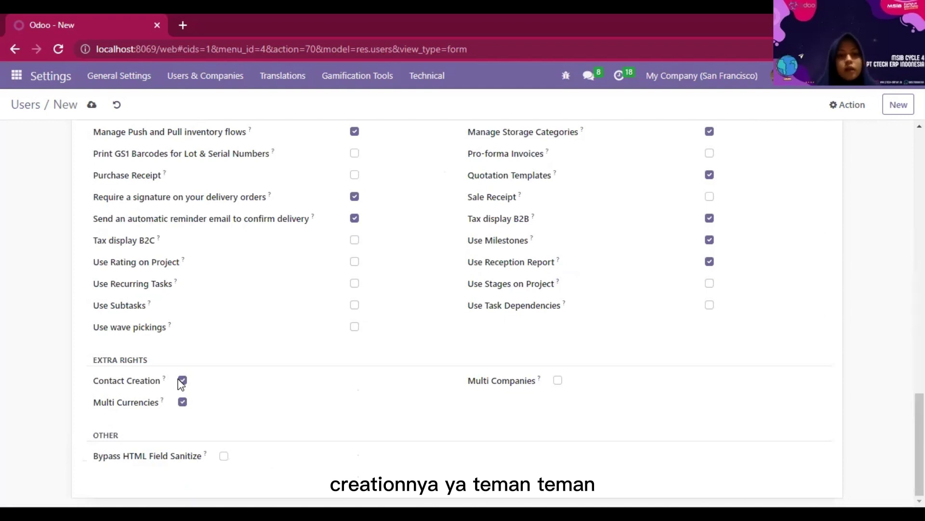
pyautogui.click(182, 381)
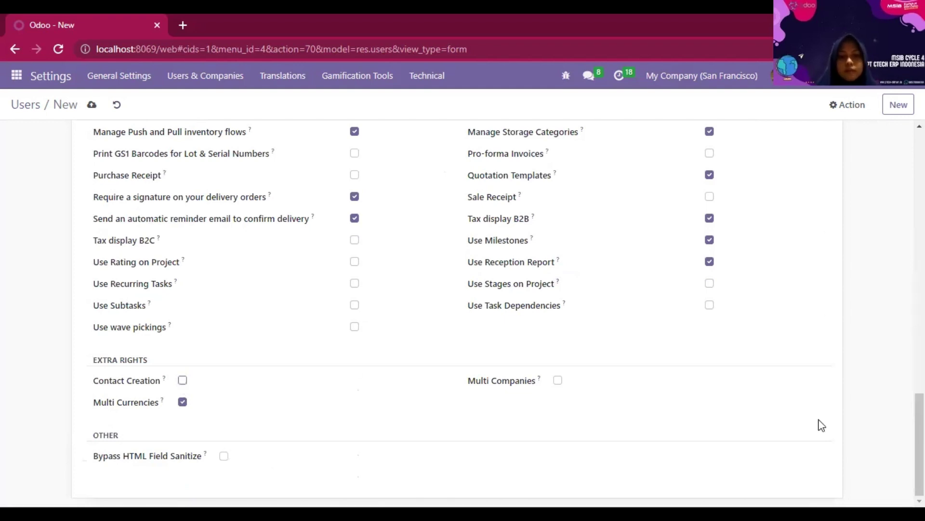
pyautogui.scroll(1, 919, 434)
pyautogui.scroll(15, 906, 337)
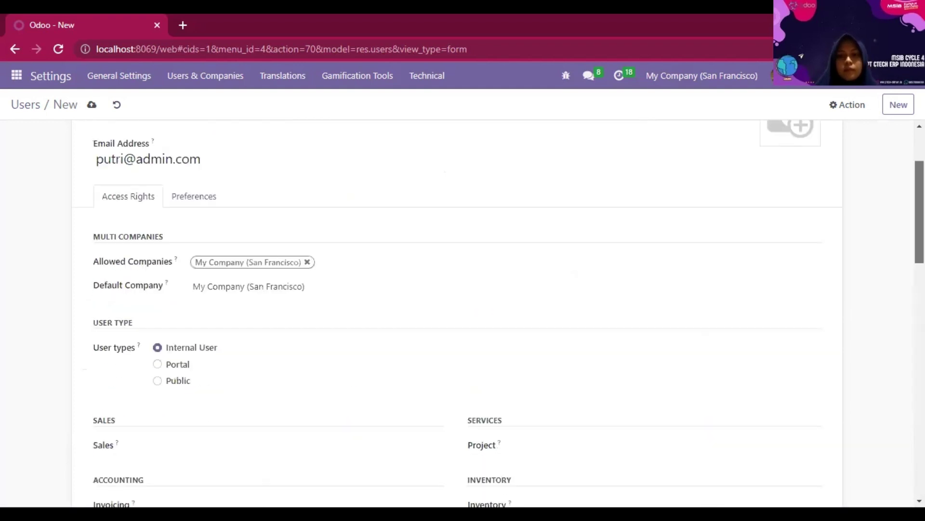
# - Save the new user and set a new login password through Change Password
pyautogui.click(92, 105)
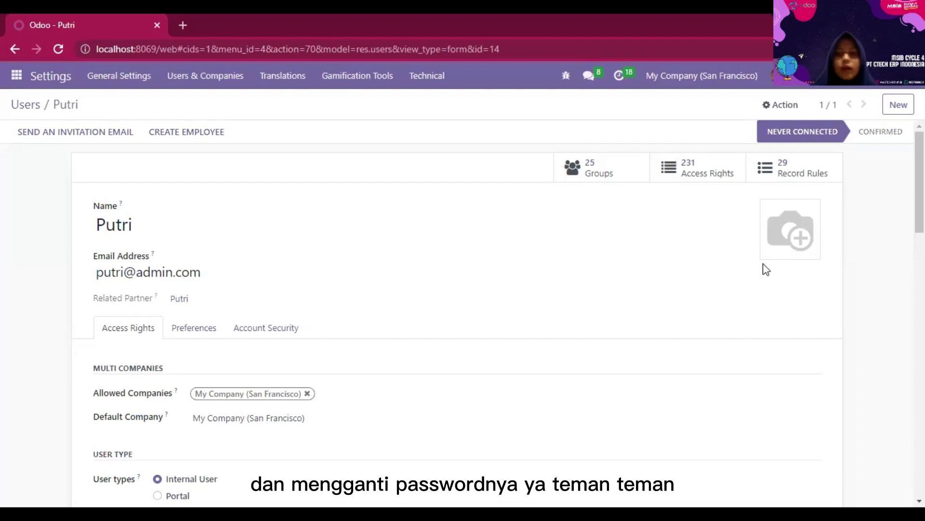
pyautogui.click(766, 112)
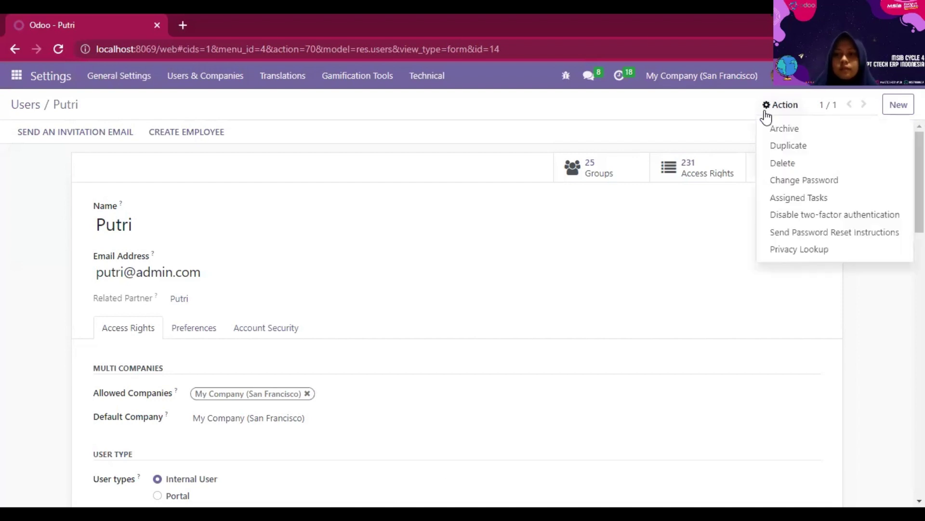
pyautogui.click(786, 184)
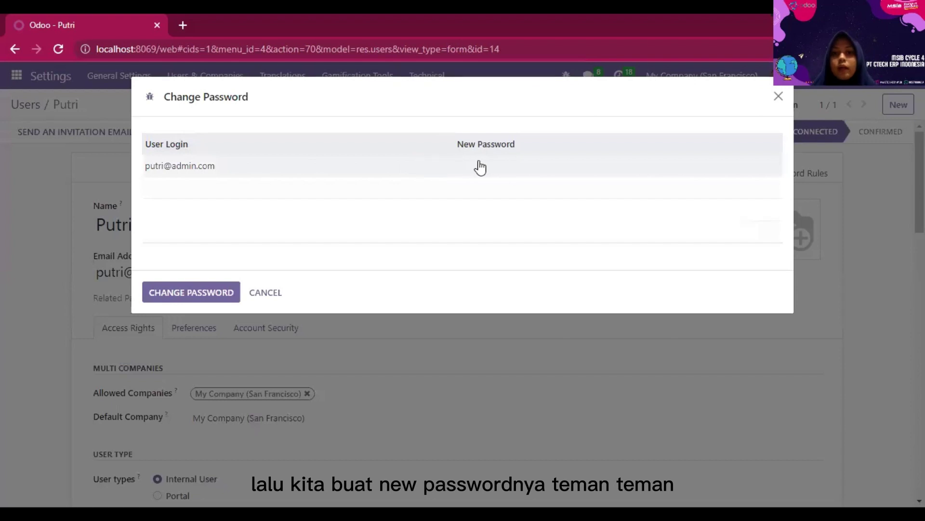
pyautogui.click(480, 160)
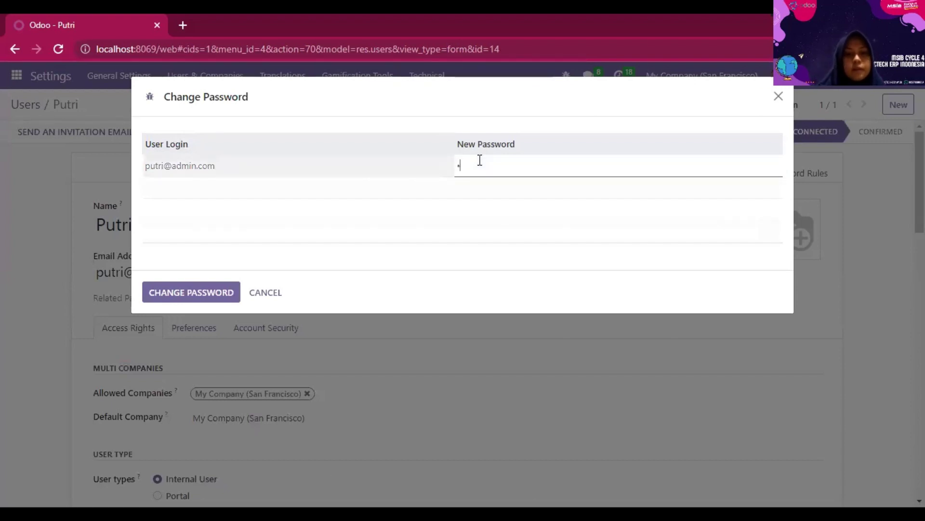
pyautogui.click(164, 299)
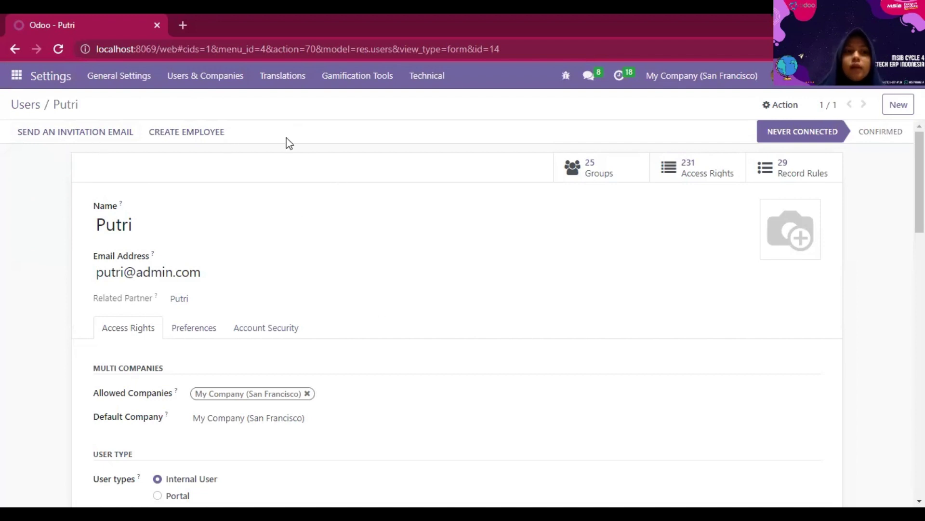
# - Return to the Users list, now showing four accounts including the new user
pyautogui.click(14, 108)
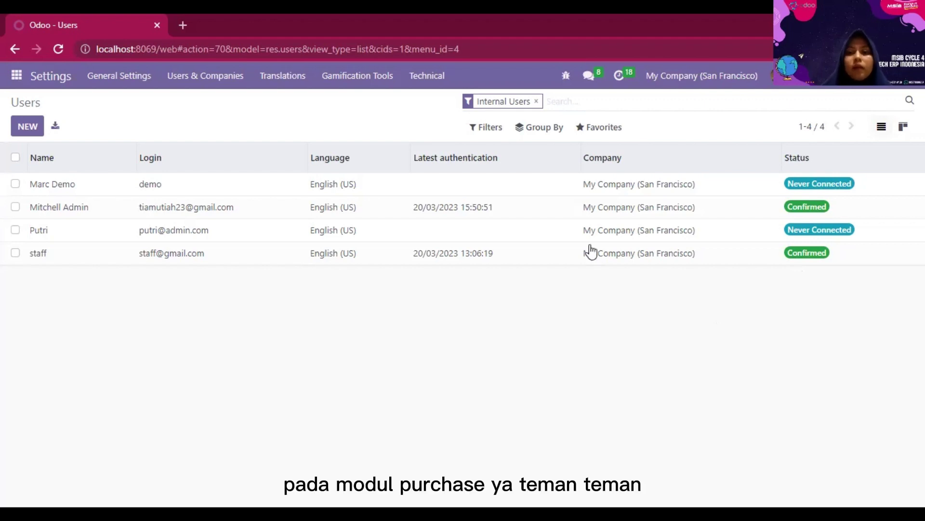
# - Start a user import and upload the Tugas 14 spreadsheet from Documents
pyautogui.click(612, 137)
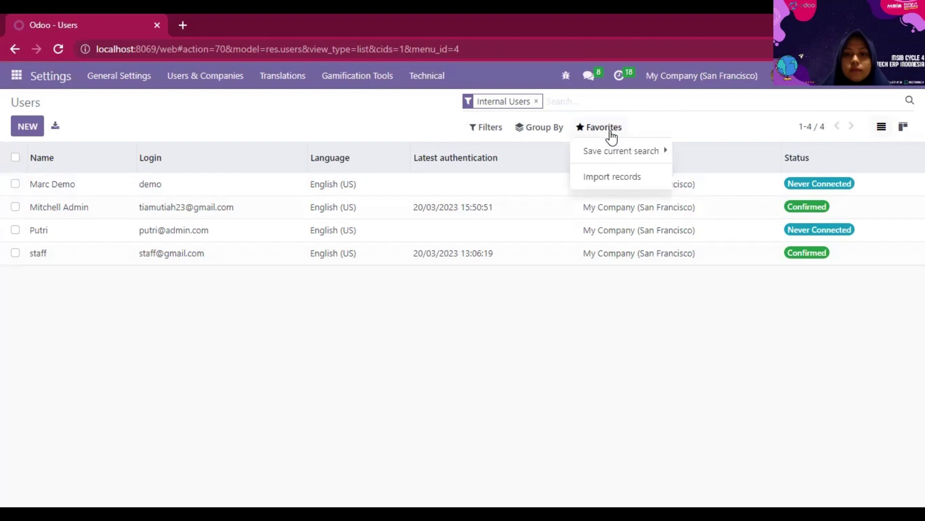
pyautogui.click(611, 178)
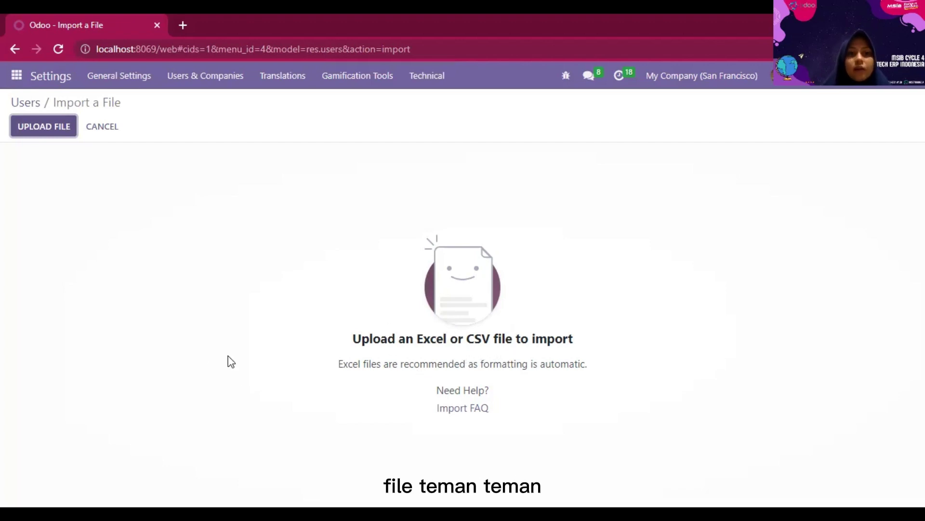
pyautogui.click(48, 129)
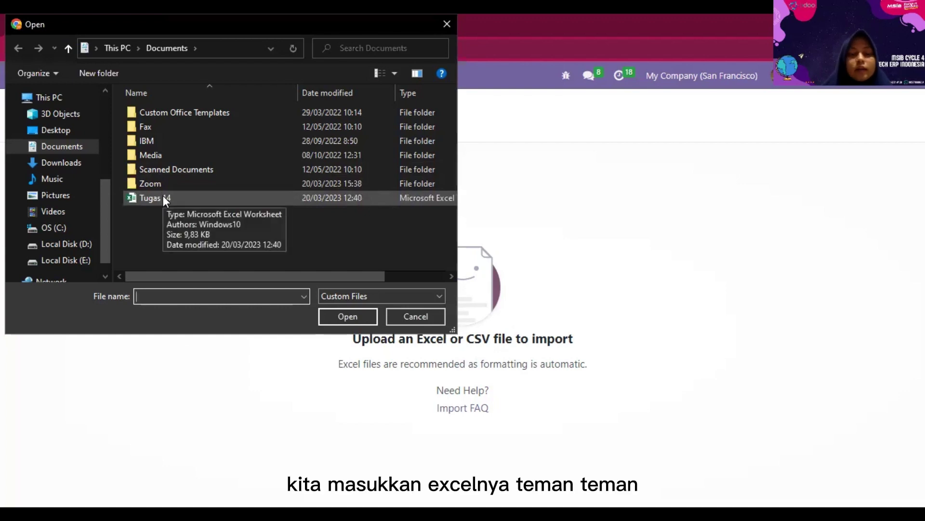
pyautogui.click(163, 197)
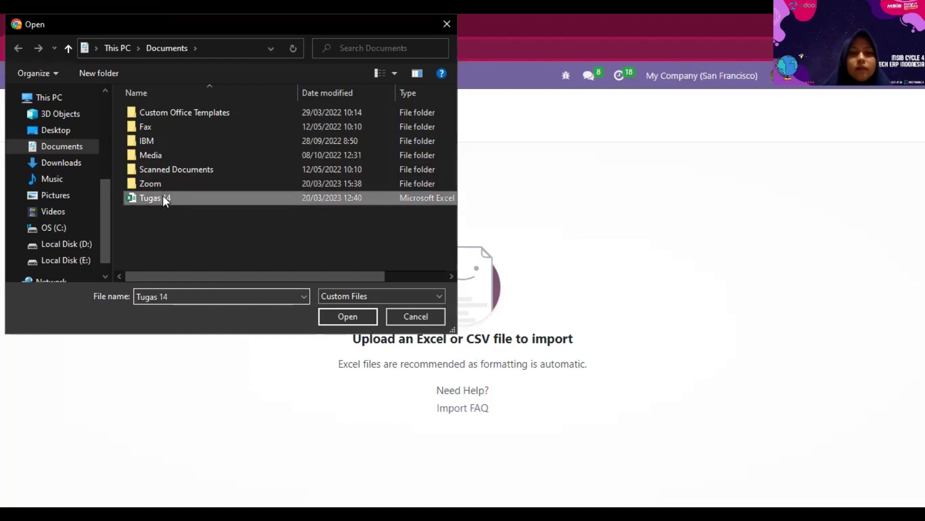
pyautogui.click(339, 316)
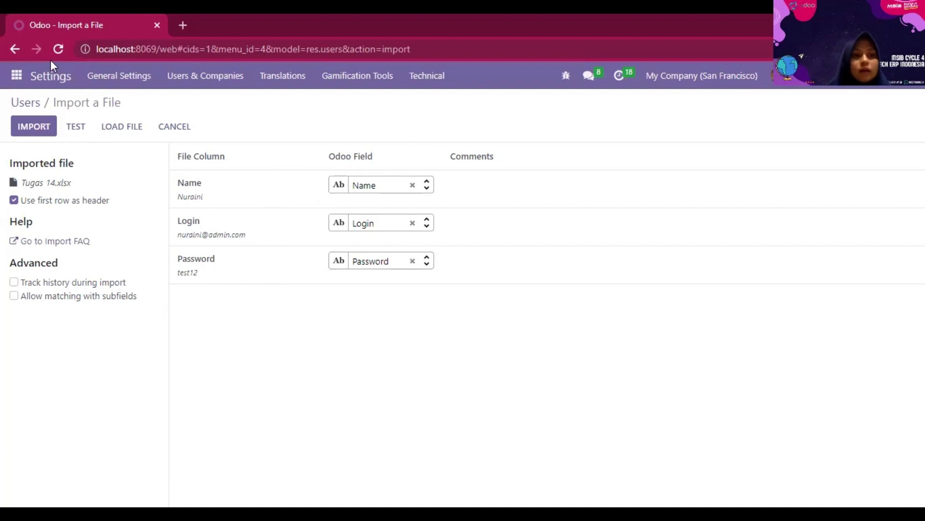
# - Test the import mapping, then import the five users from the spreadsheet
pyautogui.click(76, 126)
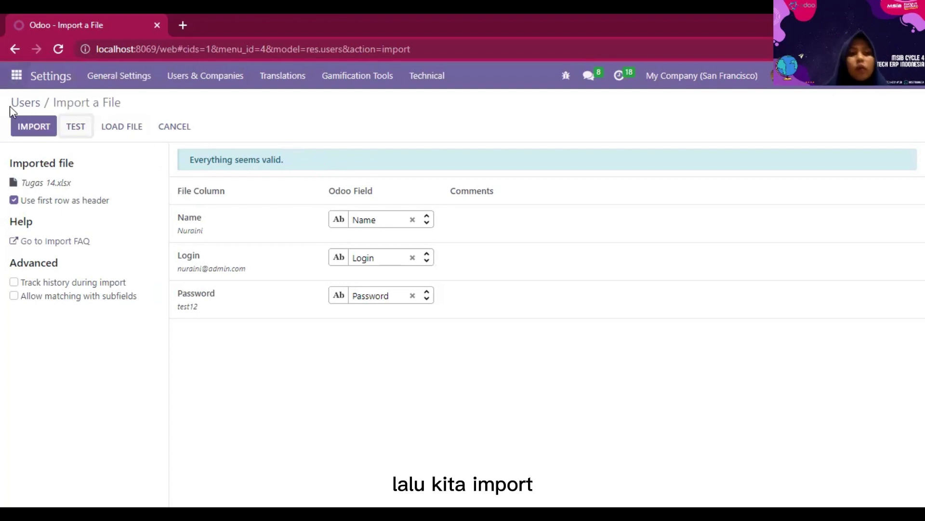
pyautogui.click(18, 131)
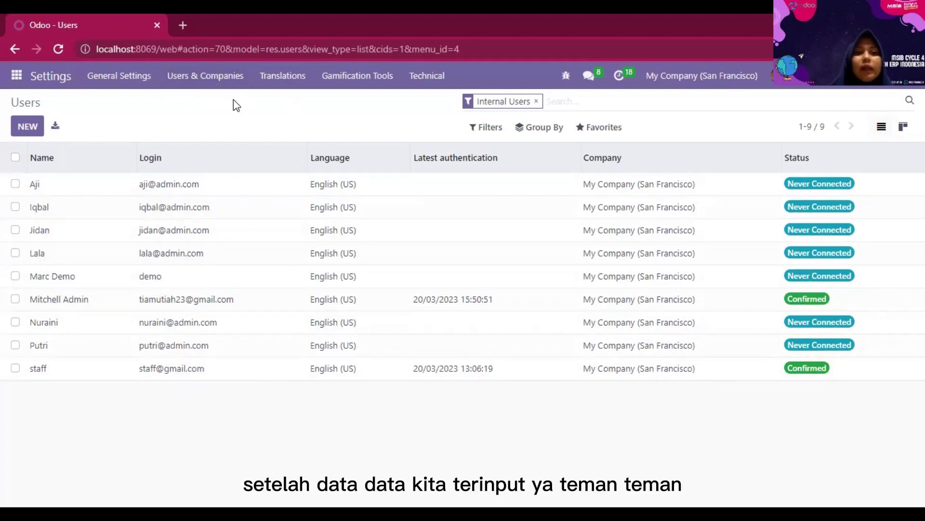
# - Open the Groups list and search for 'purchase' to show the four purchase groups
pyautogui.click(212, 82)
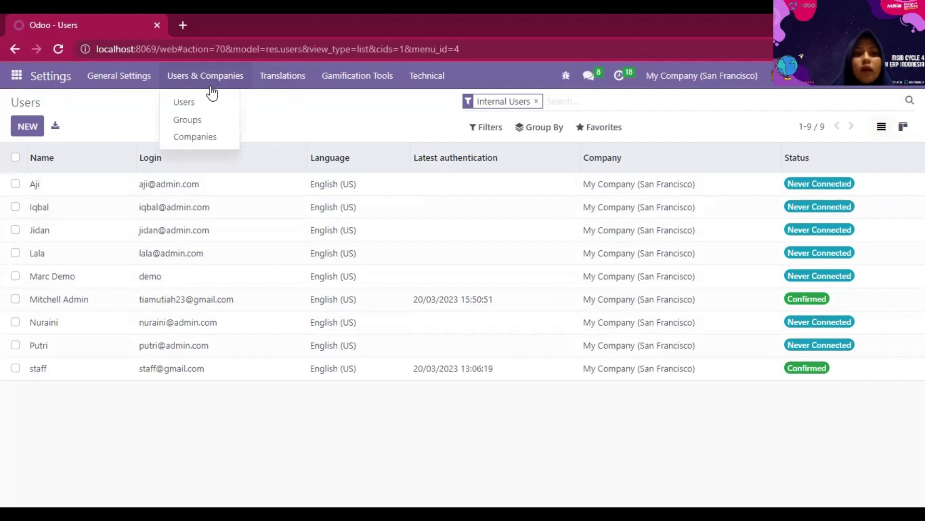
pyautogui.click(211, 120)
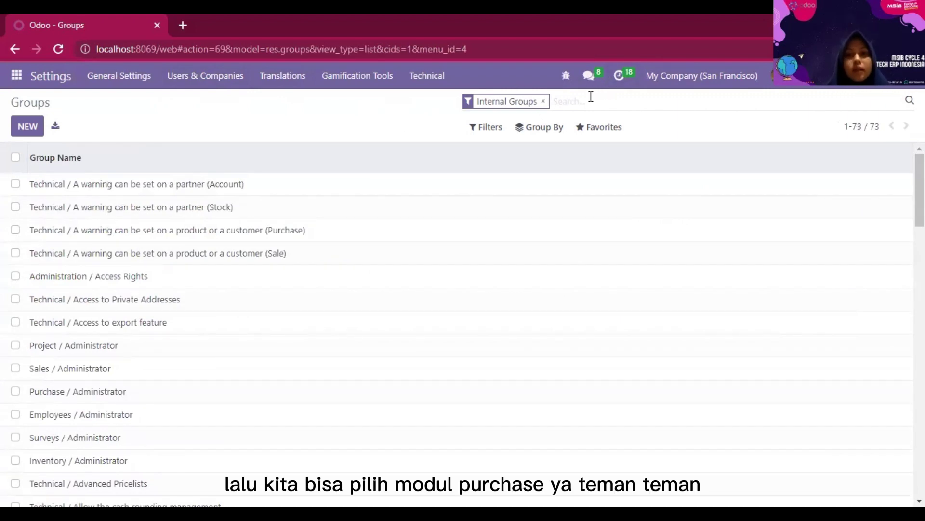
pyautogui.write('pur')
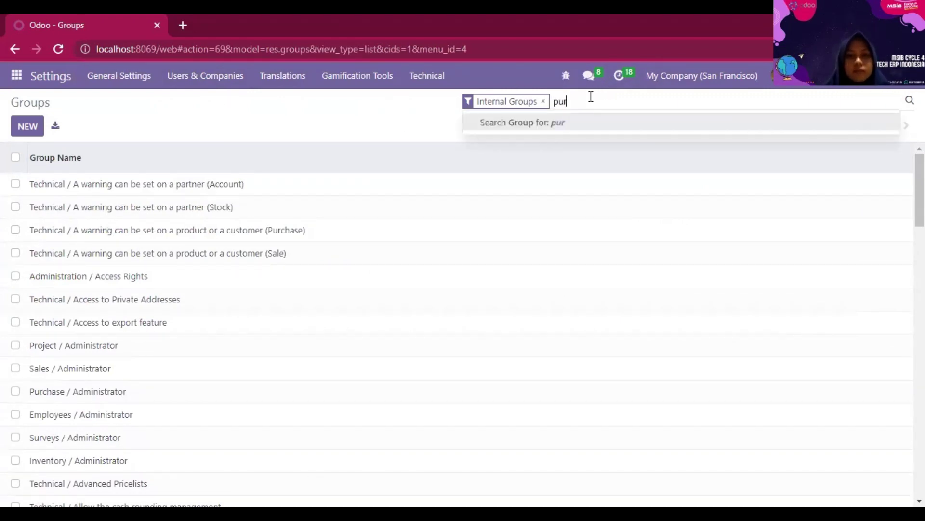
pyautogui.write('chase')
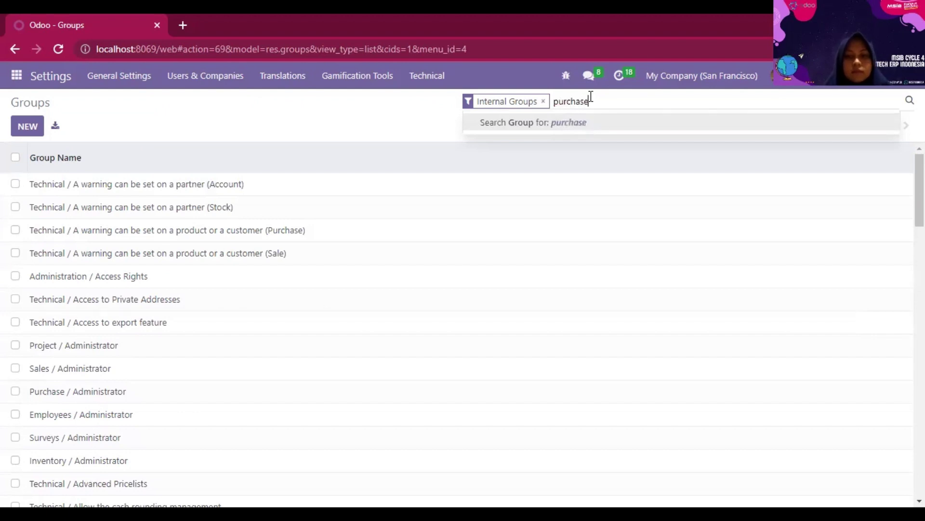
pyautogui.press('Return')
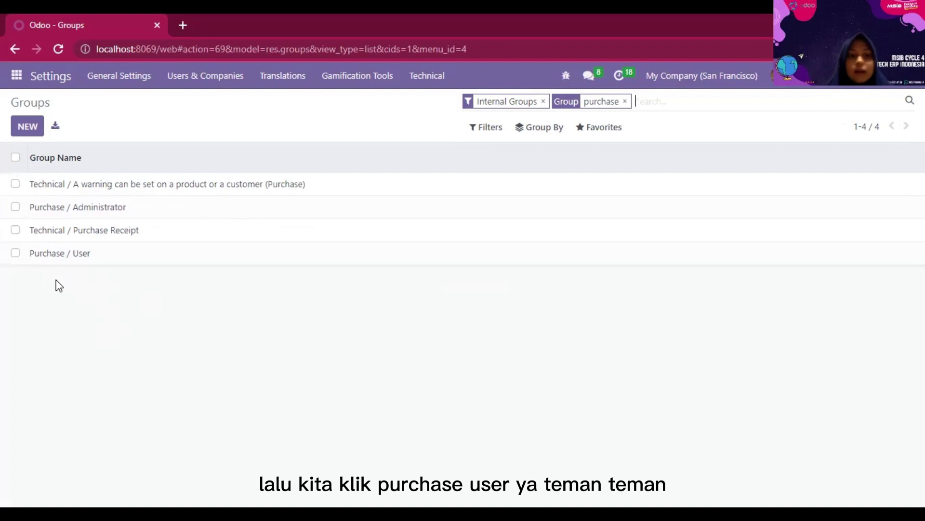
# - Open the Purchase / User group and review its inherited groups, menus and views
pyautogui.click(85, 251)
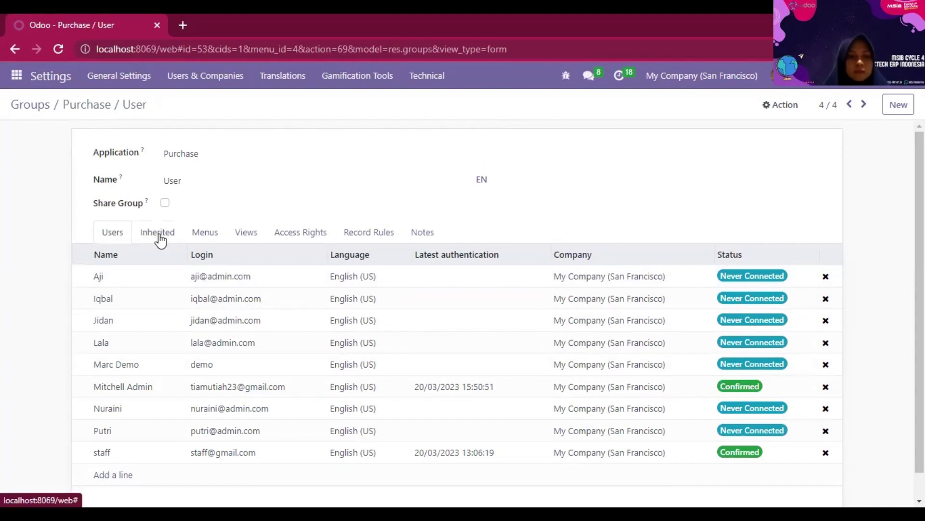
pyautogui.click(158, 235)
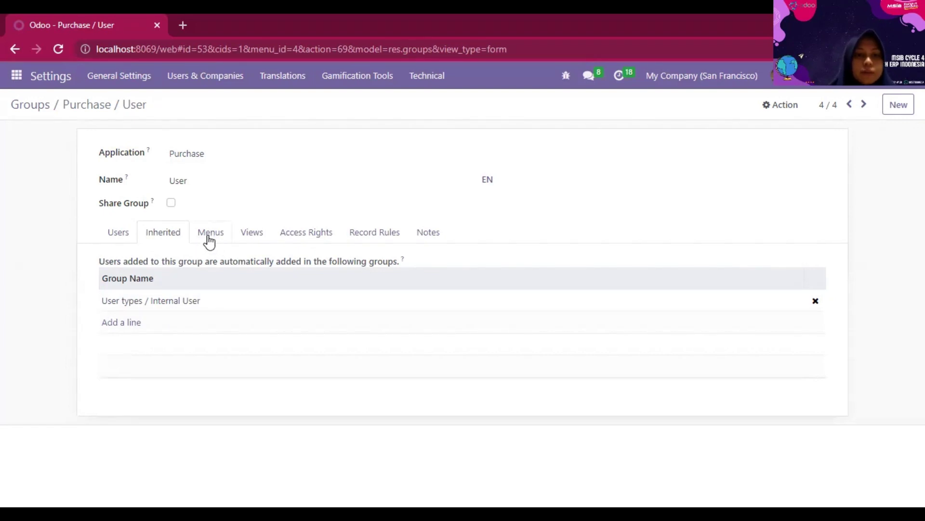
pyautogui.click(209, 239)
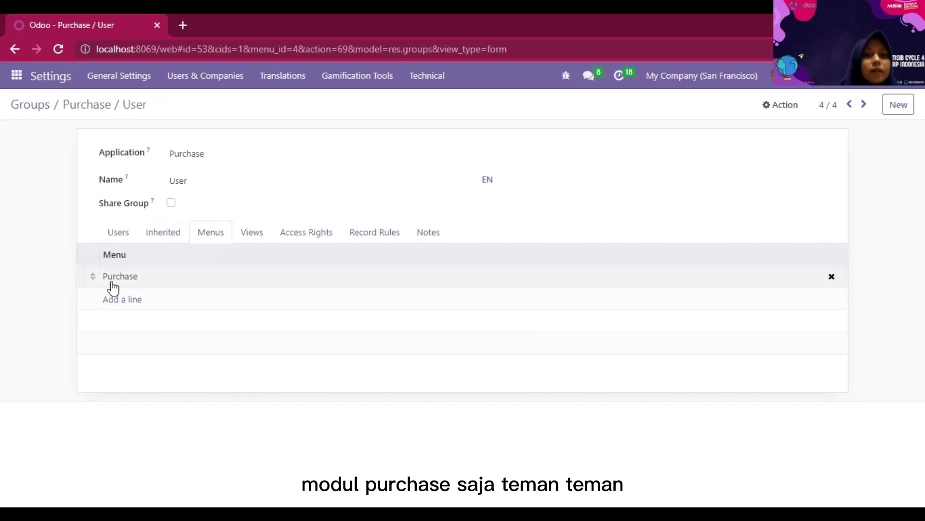
pyautogui.click(253, 238)
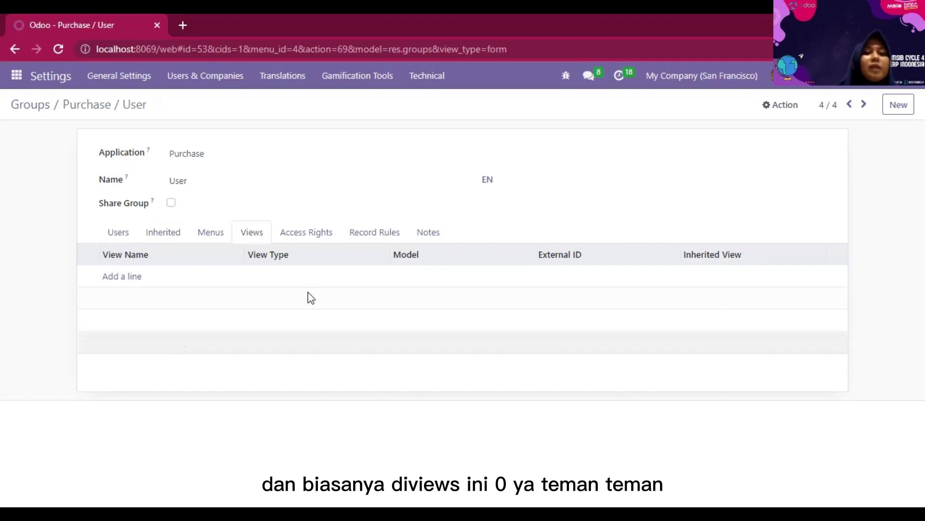
# - Review Purchase / User access rights: full rights on Purchase Order, read-only on Contact and Journal
pyautogui.click(319, 240)
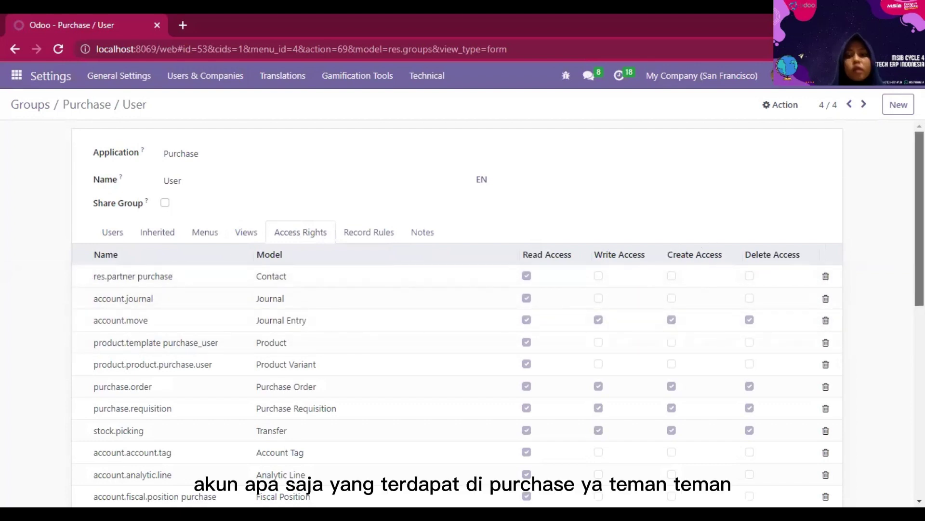
pyautogui.scroll(-5, 457, 311)
pyautogui.scroll(-3, 457, 311)
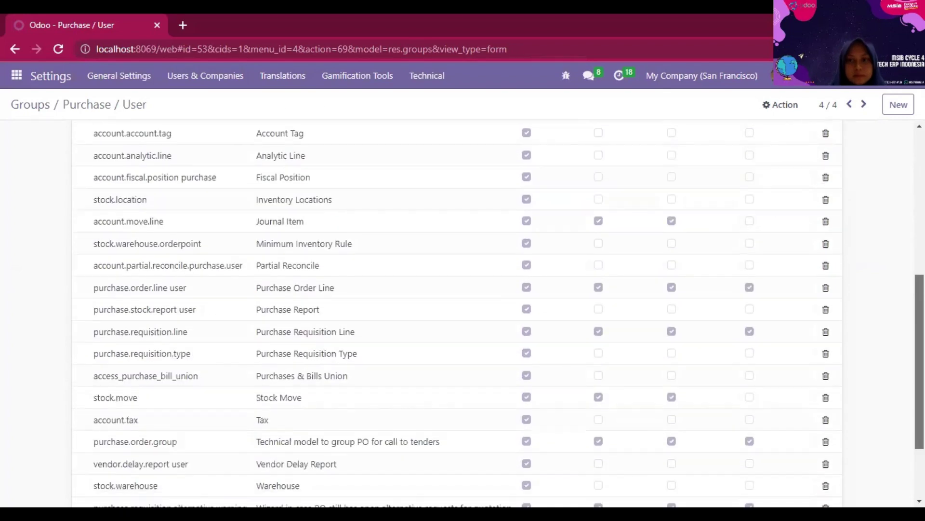
pyautogui.scroll(8, 457, 310)
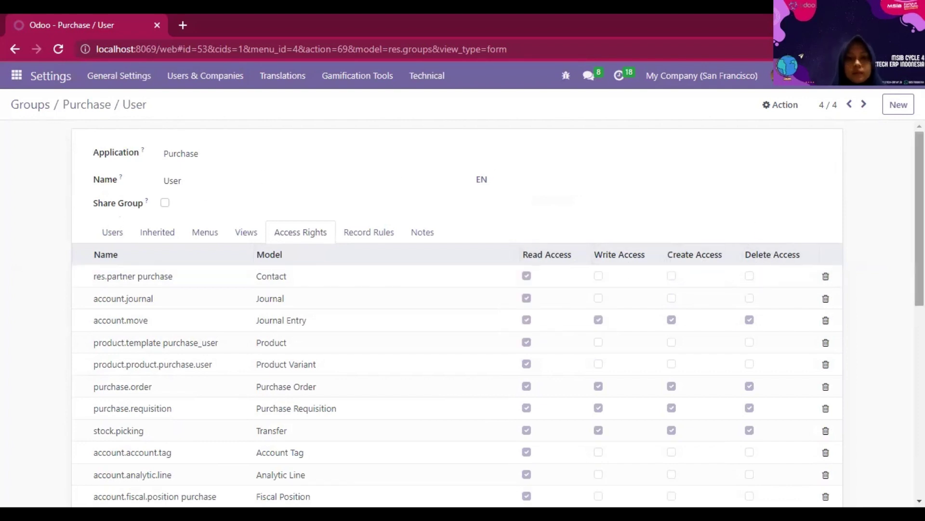
pyautogui.scroll(-3, 458, 313)
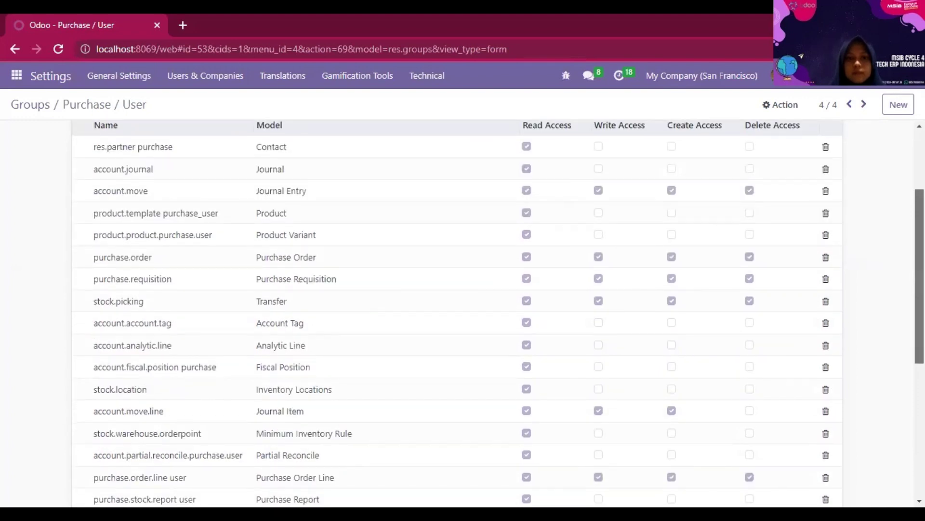
pyautogui.scroll(-2, 458, 314)
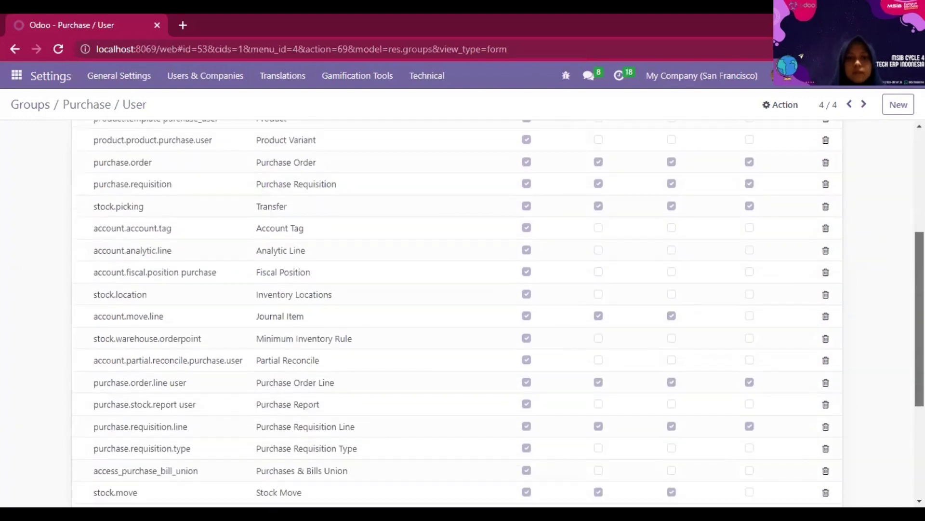
pyautogui.scroll(-1, 458, 313)
pyautogui.scroll(-2, 463, 309)
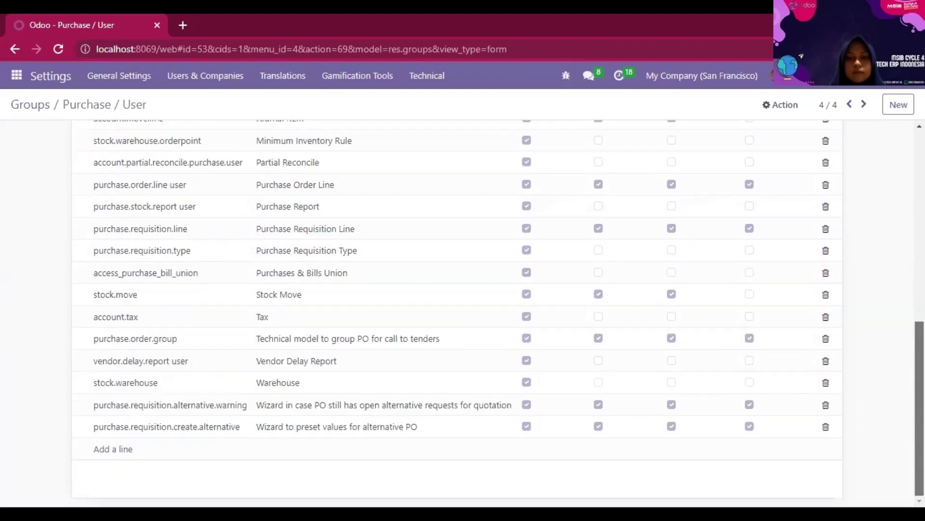
pyautogui.scroll(8, 463, 308)
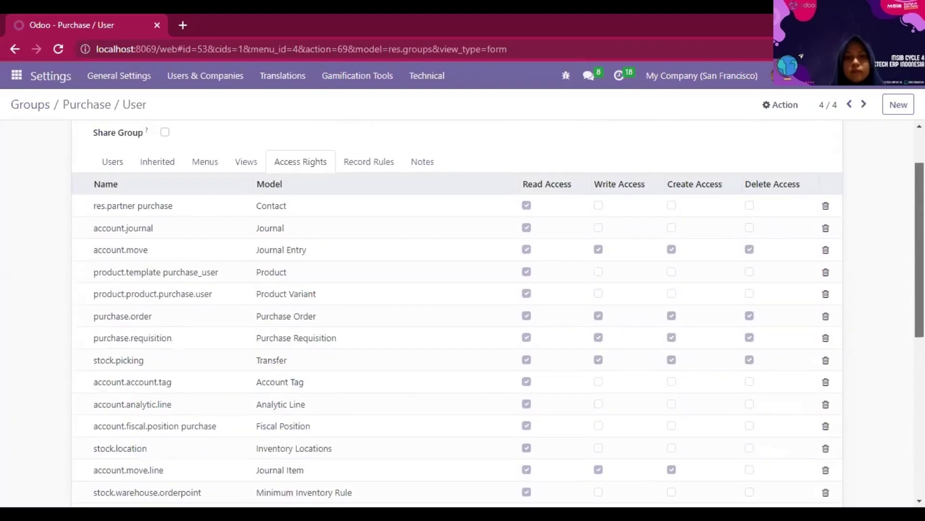
pyautogui.moveTo(920, 250); pyautogui.dragTo(920, 243)
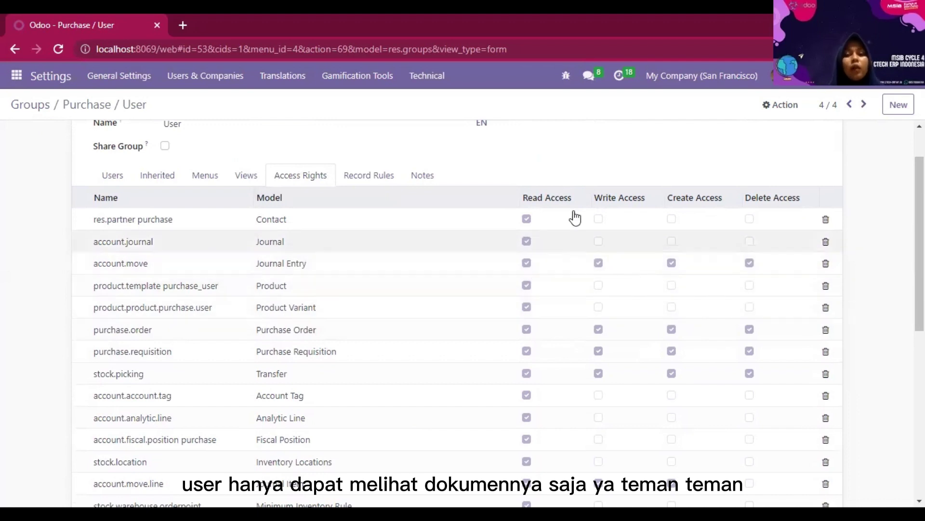
pyautogui.scroll(1, 613, 204)
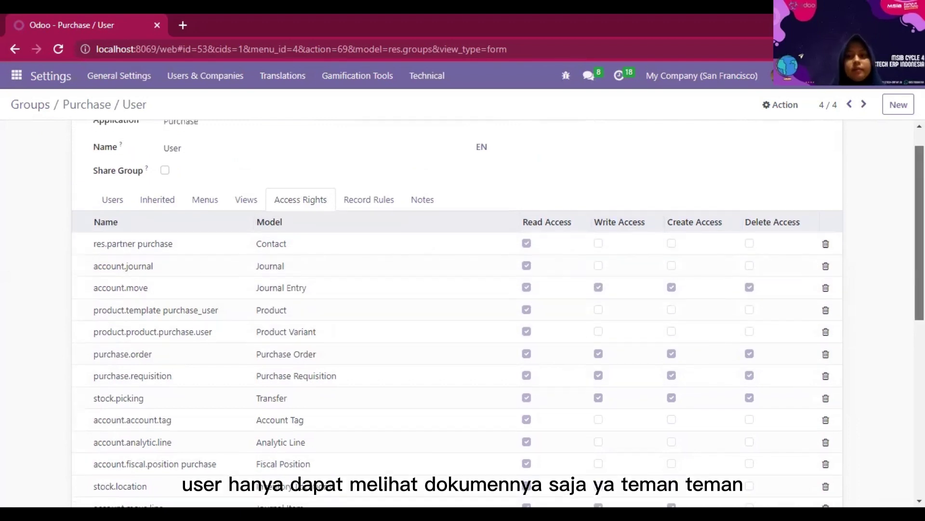
pyautogui.scroll(1, 374, 241)
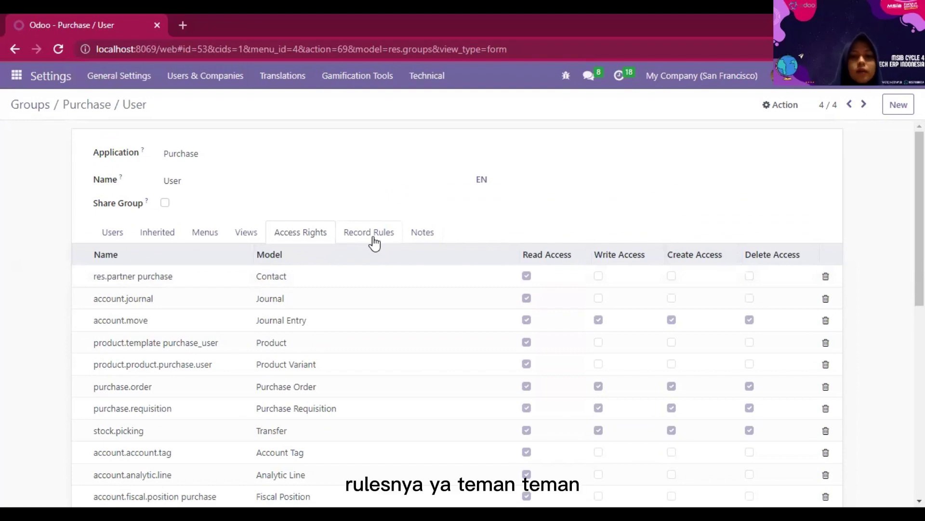
# - Check the Purchase / User group's record rules and the users belonging to the group
pyautogui.click(372, 233)
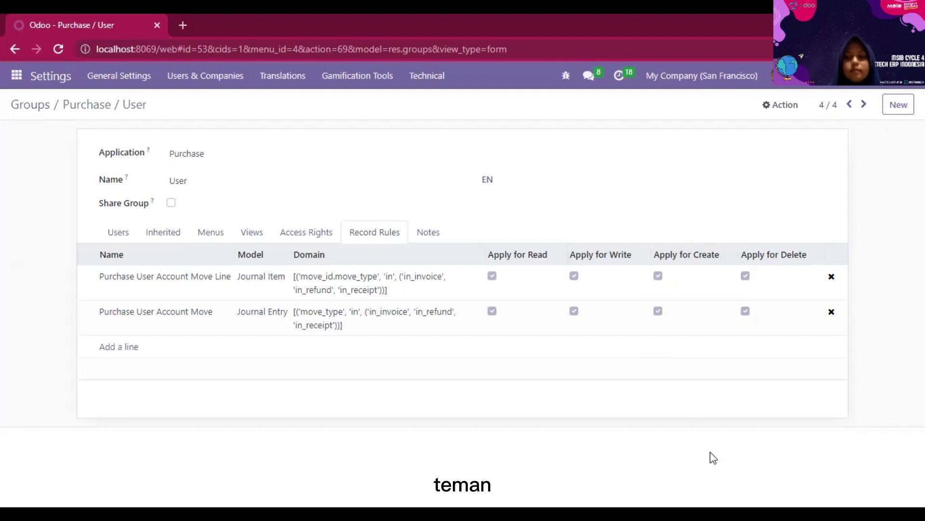
pyautogui.click(118, 232)
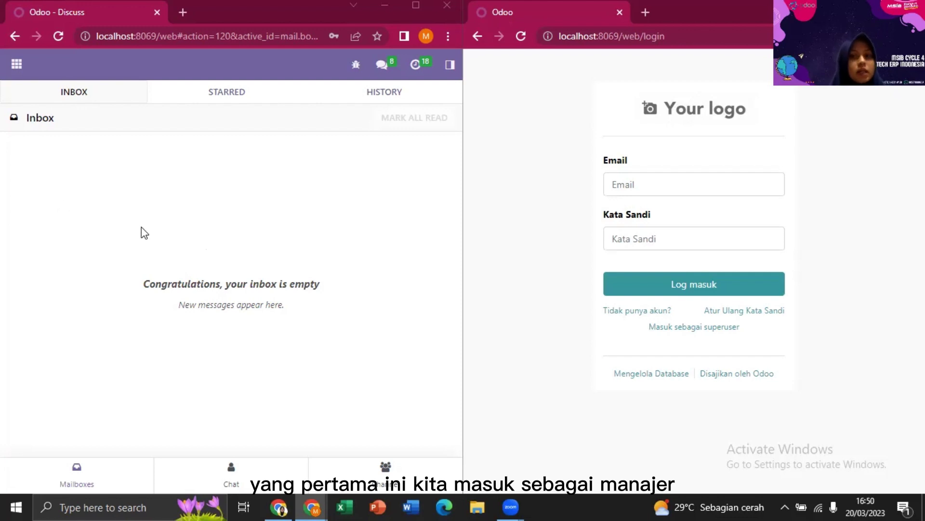
# - Log the second window in as the staff user with the saved e-mail and password, then list the admin's apps
pyautogui.click(627, 187)
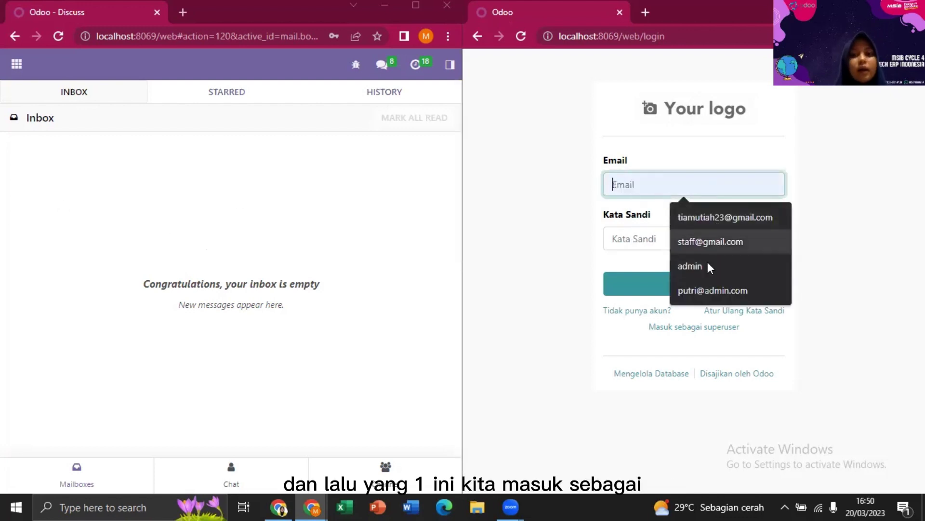
pyautogui.click(707, 289)
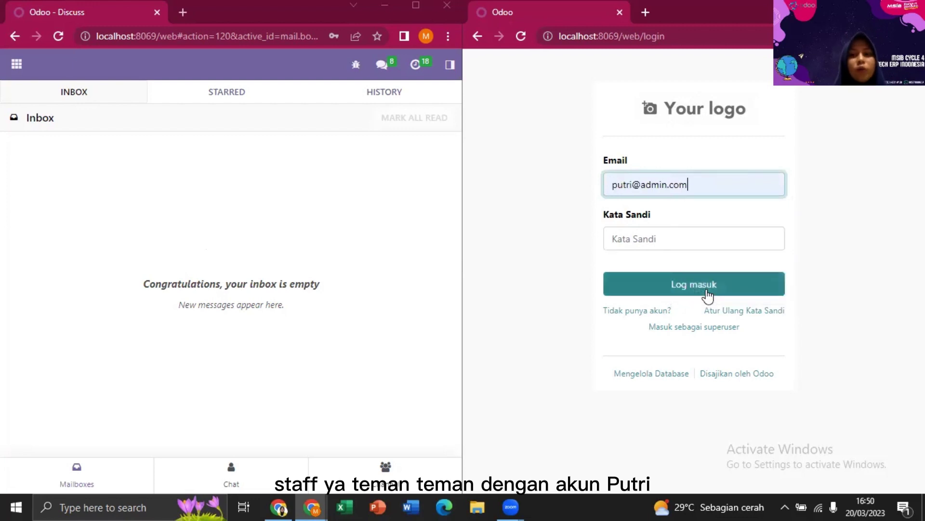
pyautogui.click(687, 240)
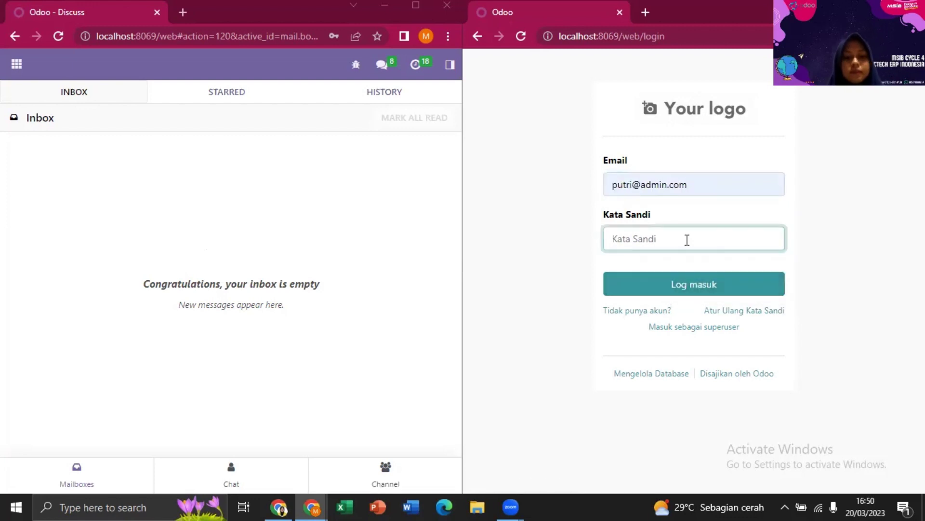
pyautogui.write('1')
pyautogui.click(692, 290)
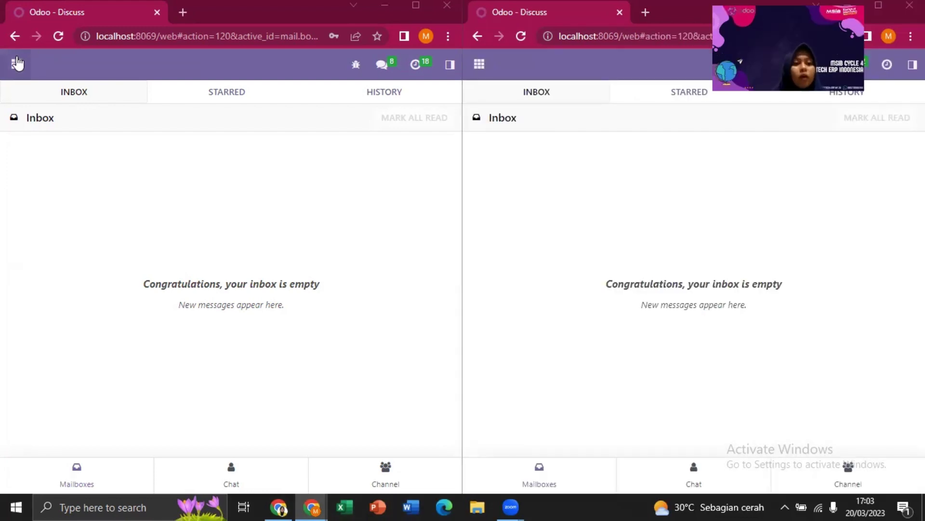
pyautogui.click(17, 62)
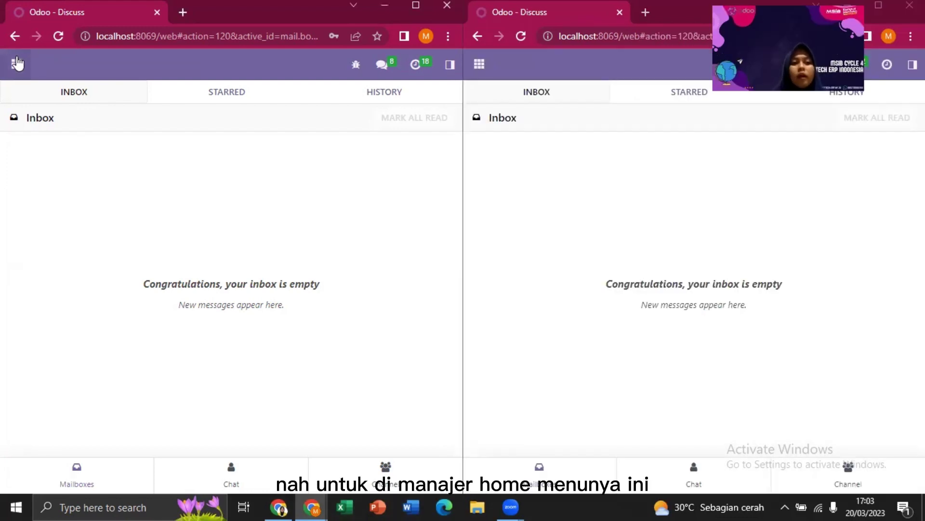
pyautogui.click(18, 63)
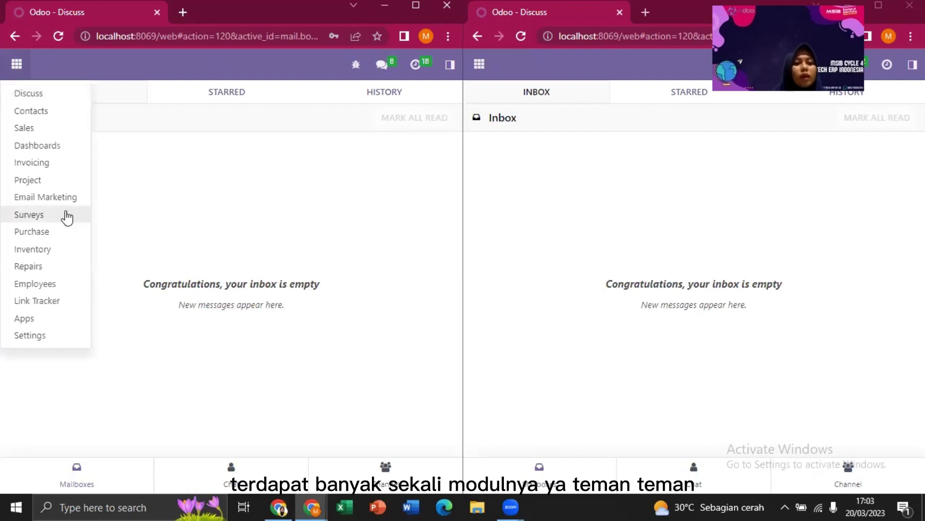
# - Compare the staff user's app list with the admin's and open Purchase in both windows
pyautogui.click(482, 64)
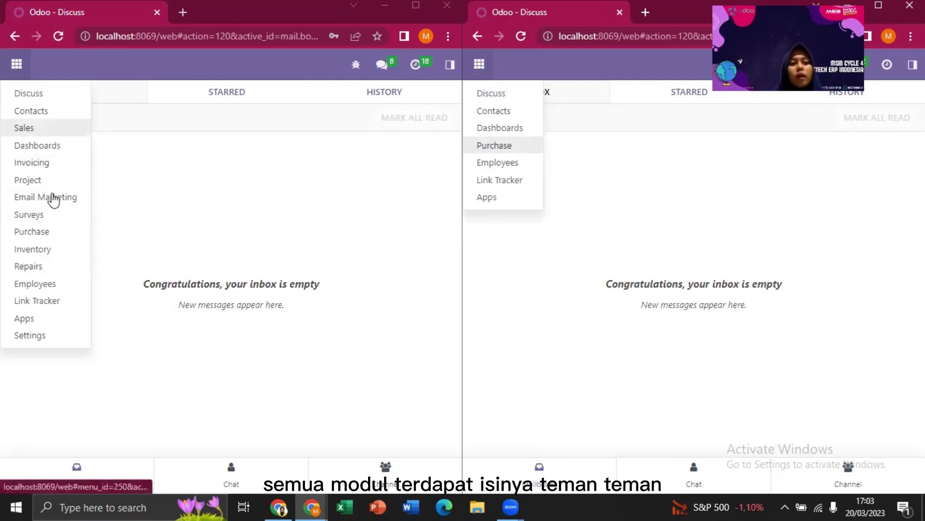
pyautogui.click(44, 235)
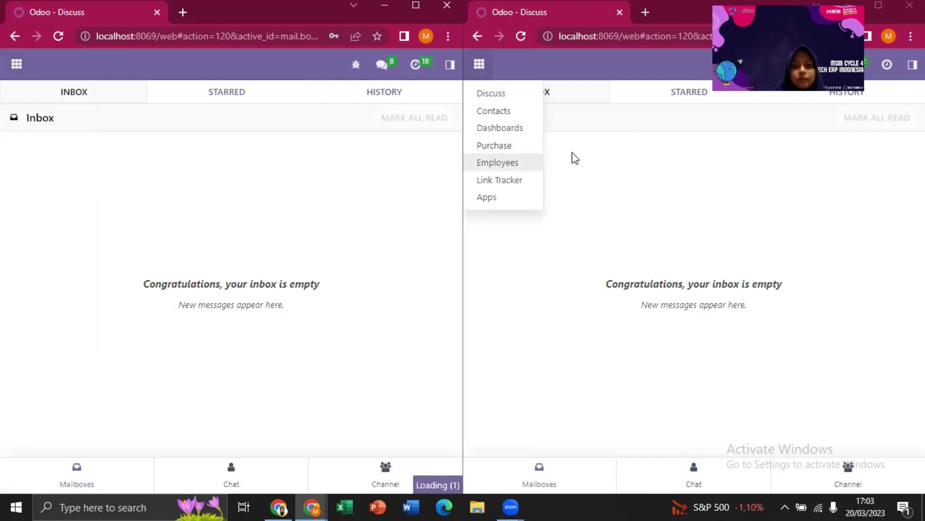
pyautogui.click(520, 147)
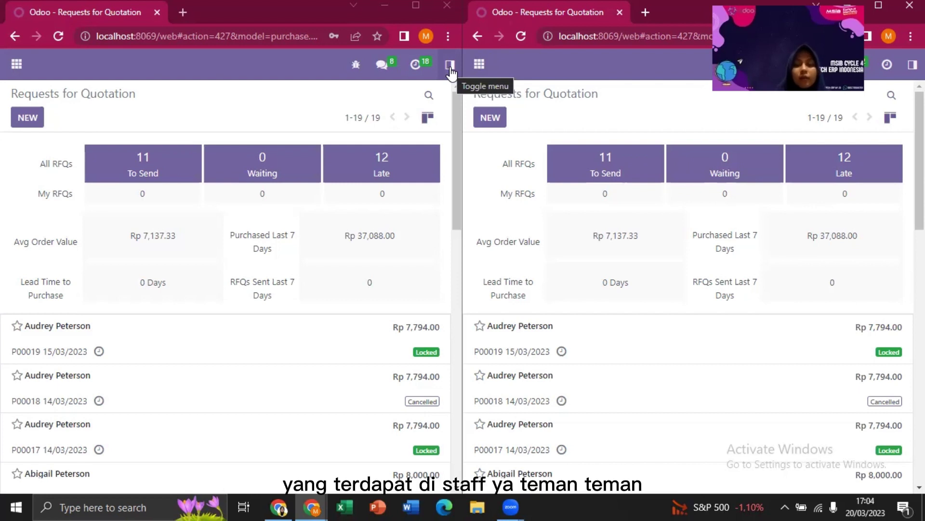
# - Expand both Purchase menus: the admin sees Reporting and Configuration, the staff user only Orders and Products
pyautogui.click(450, 64)
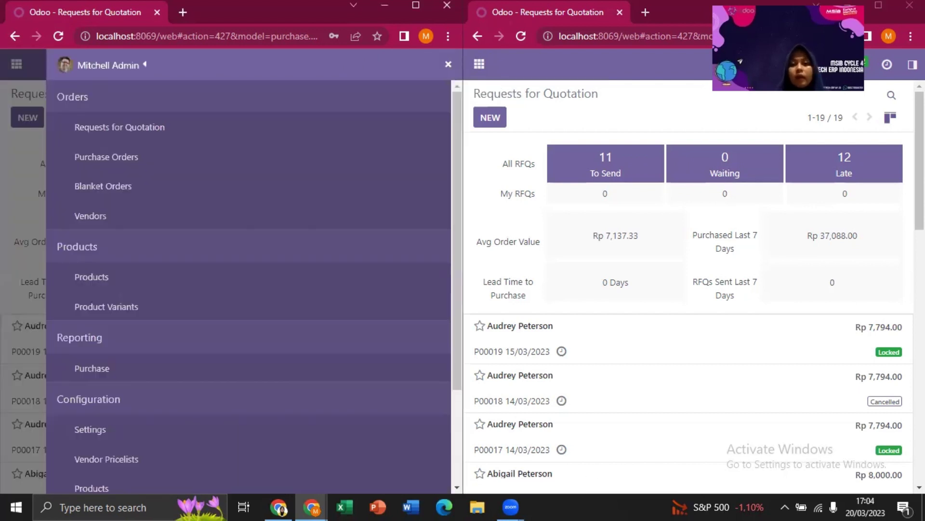
pyautogui.click(913, 64)
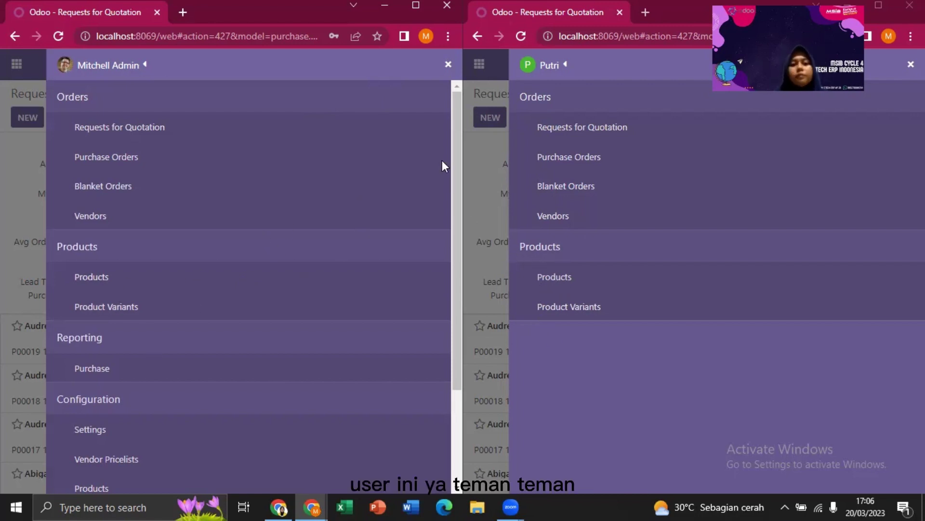
pyautogui.moveTo(454, 164); pyautogui.dragTo(447, 270)
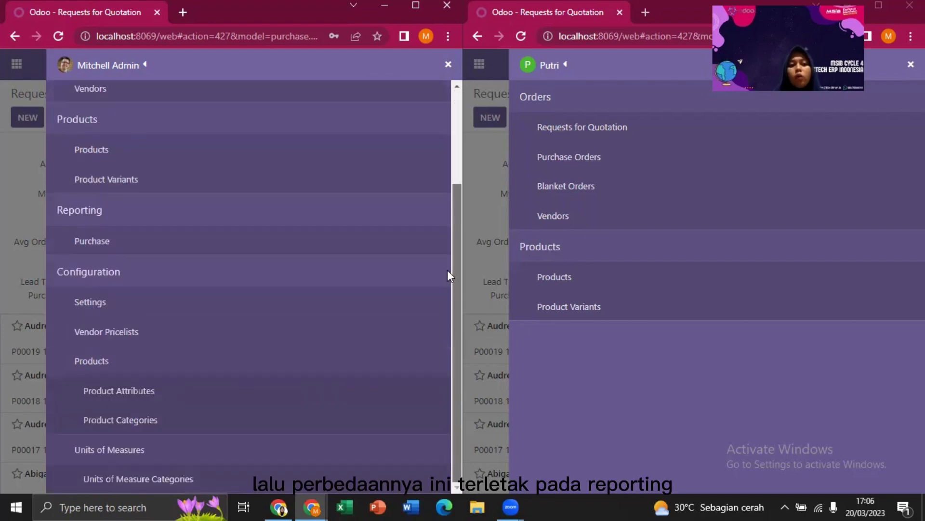